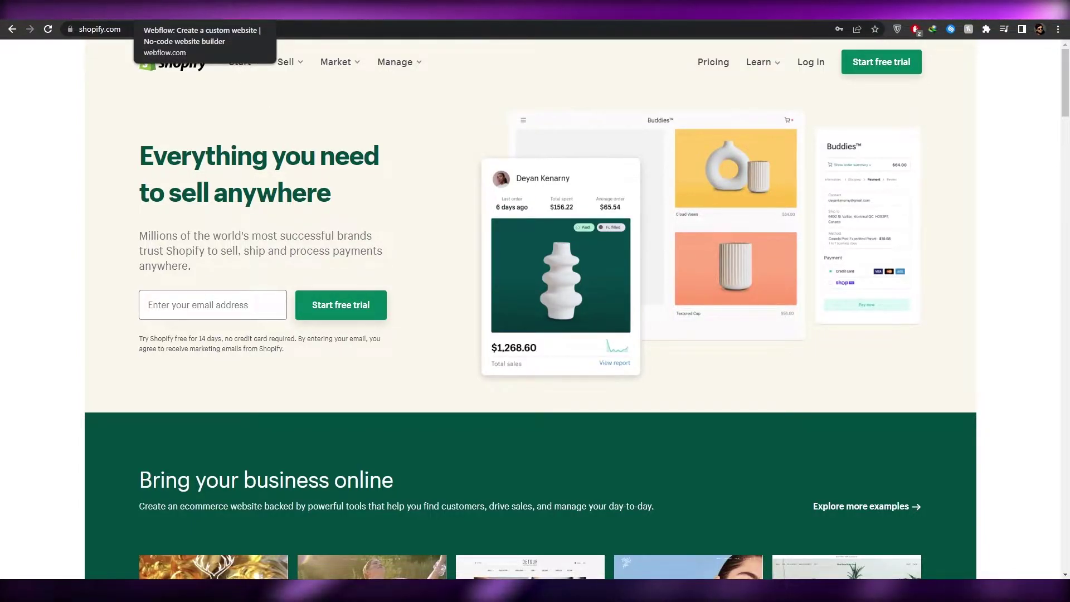
- Compare the Webflow and Zapier home pages, reading down through Zapier's automation overview
{"action": "left_click", "coordinate": [184, 10]}
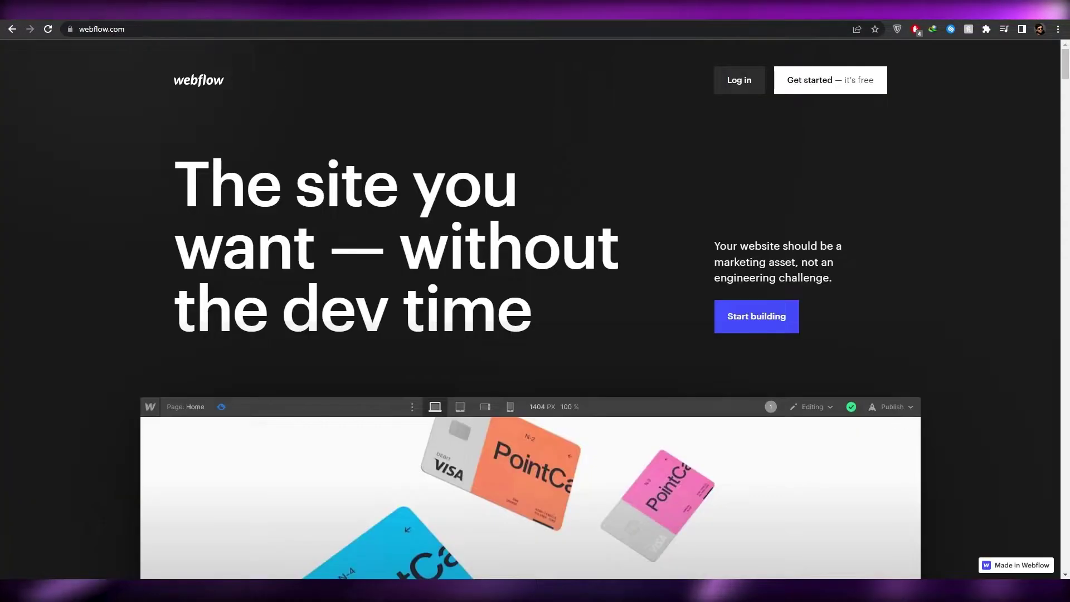
{"action": "key", "text": "ctrl+Tab"}
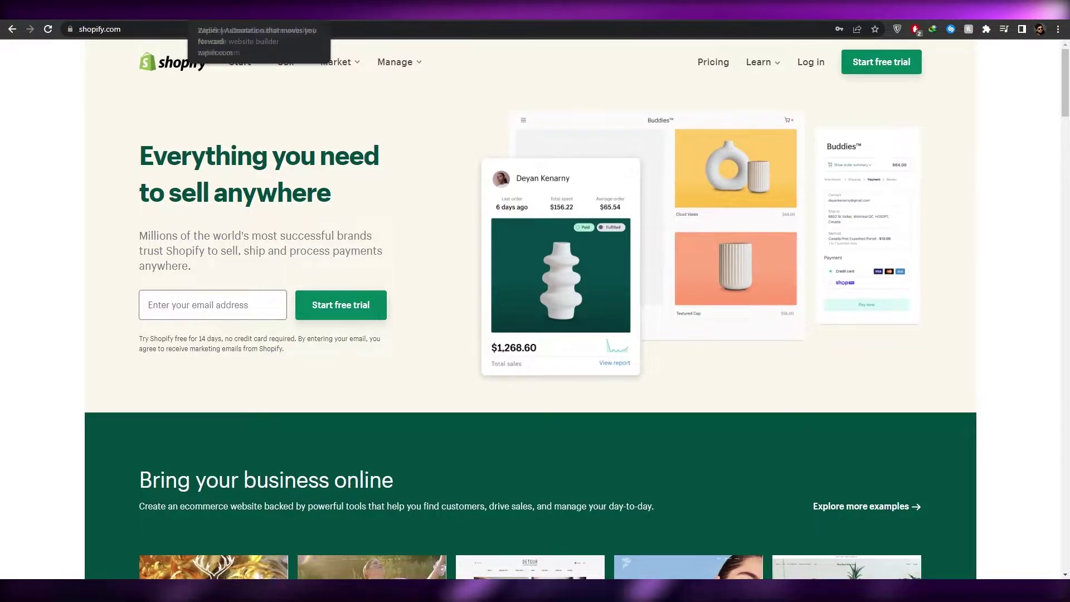
{"action": "left_click", "coordinate": [312, 11]}
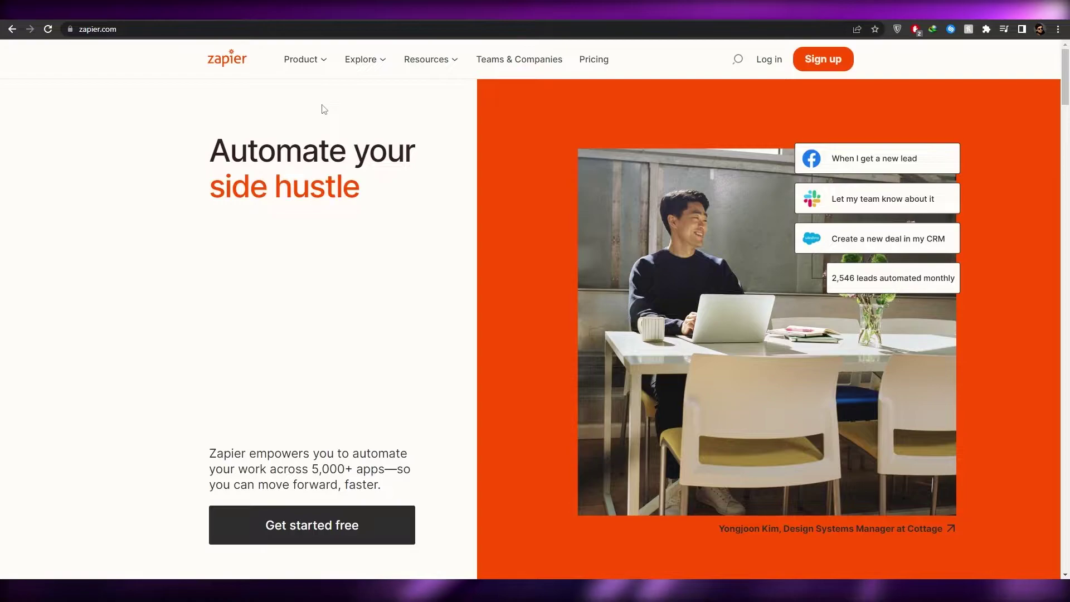
{"action": "scroll", "coordinate": [324, 108], "scroll_direction": "down", "scroll_amount": 8}
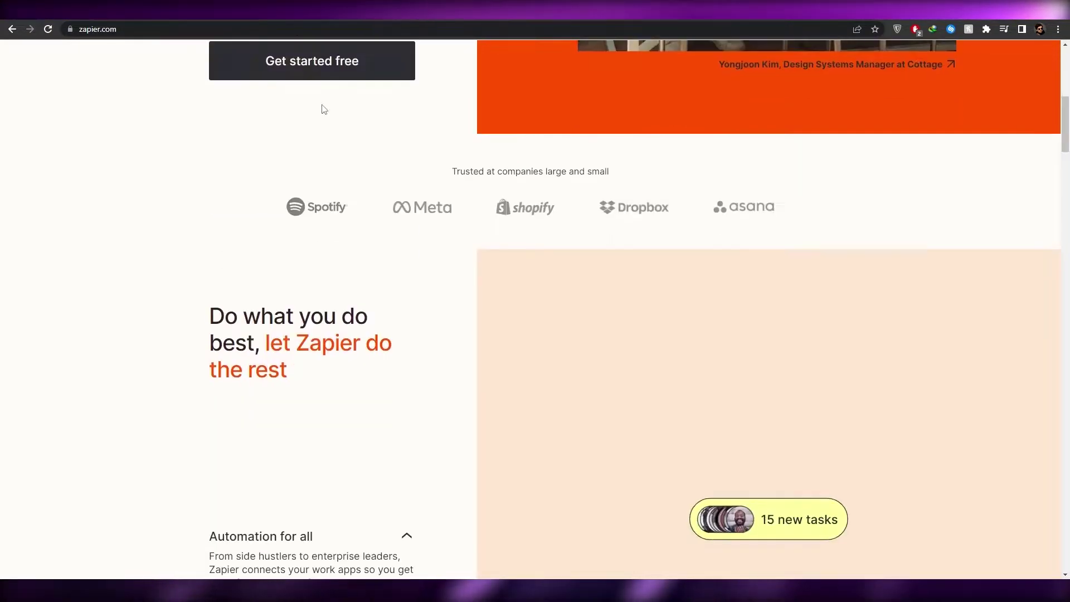
{"action": "scroll", "coordinate": [324, 109], "scroll_direction": "down", "scroll_amount": 5}
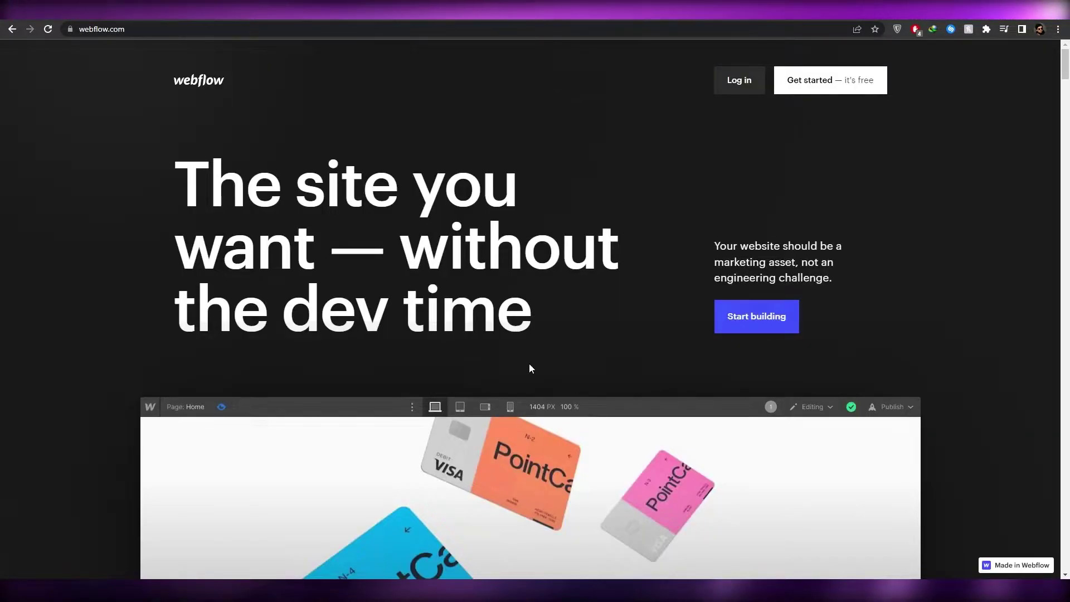
- Start a free Webflow account from its home page by signing in with Google
{"action": "scroll", "coordinate": [527, 367], "scroll_direction": "down", "scroll_amount": 2}
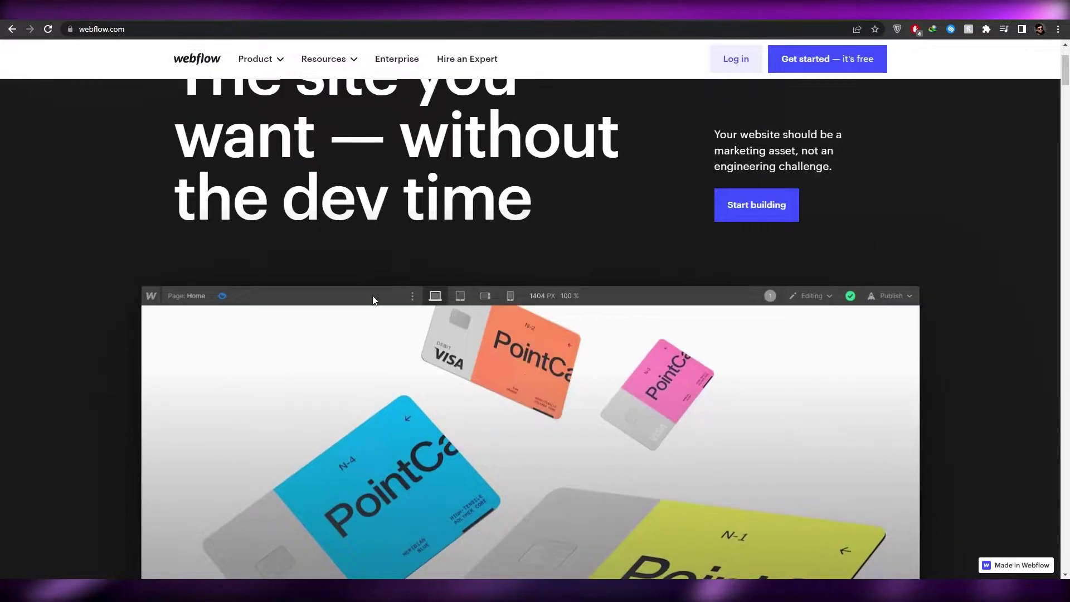
{"action": "scroll", "coordinate": [373, 301], "scroll_direction": "up", "scroll_amount": 2}
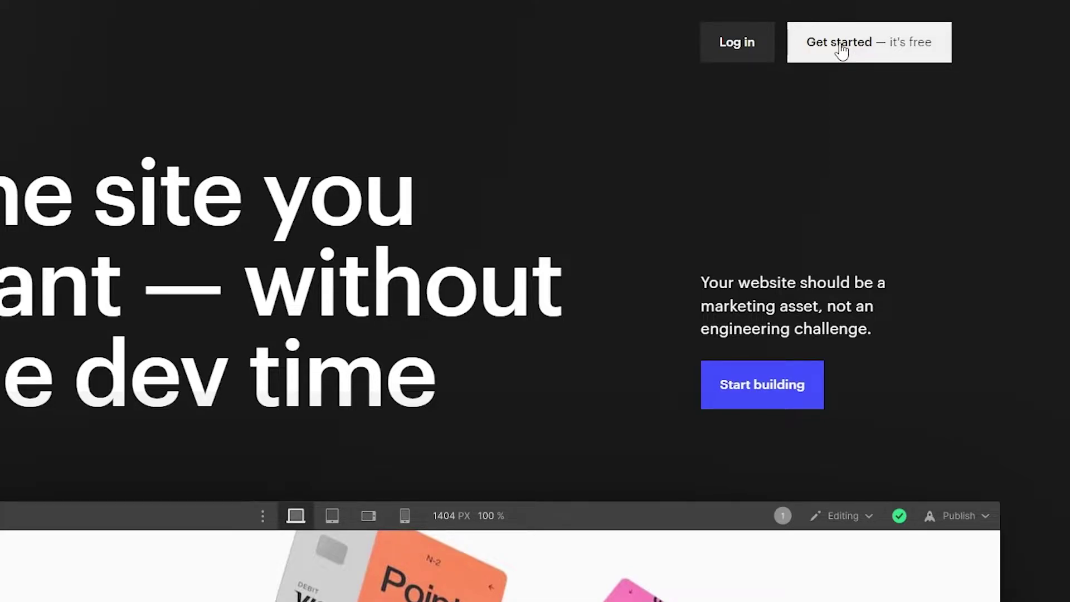
{"action": "left_click", "coordinate": [841, 51]}
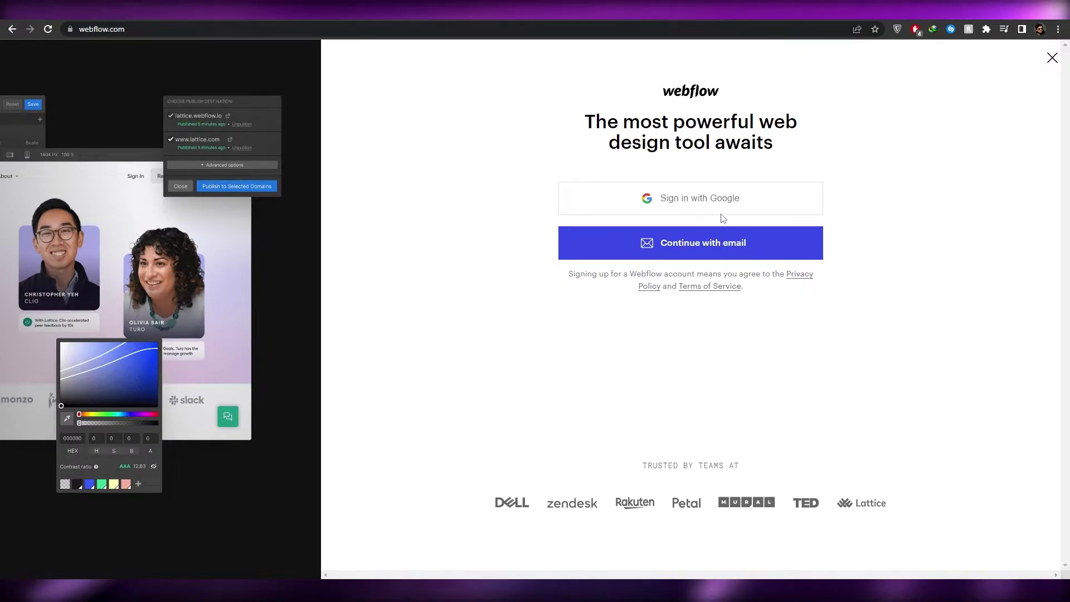
{"action": "left_click", "coordinate": [681, 199]}
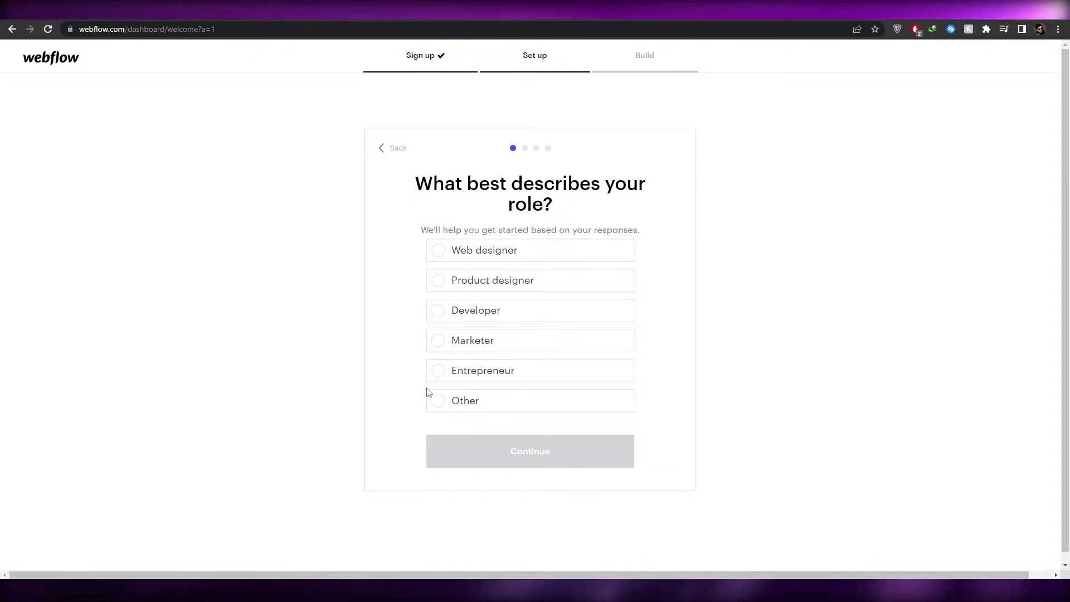
- Answer Webflow's setup questions with role Other, building for Clients, as a freelancer, and I'm unfamiliar with HTML/CSS
{"action": "left_click", "coordinate": [451, 400]}
{"action": "left_click", "coordinate": [525, 459]}
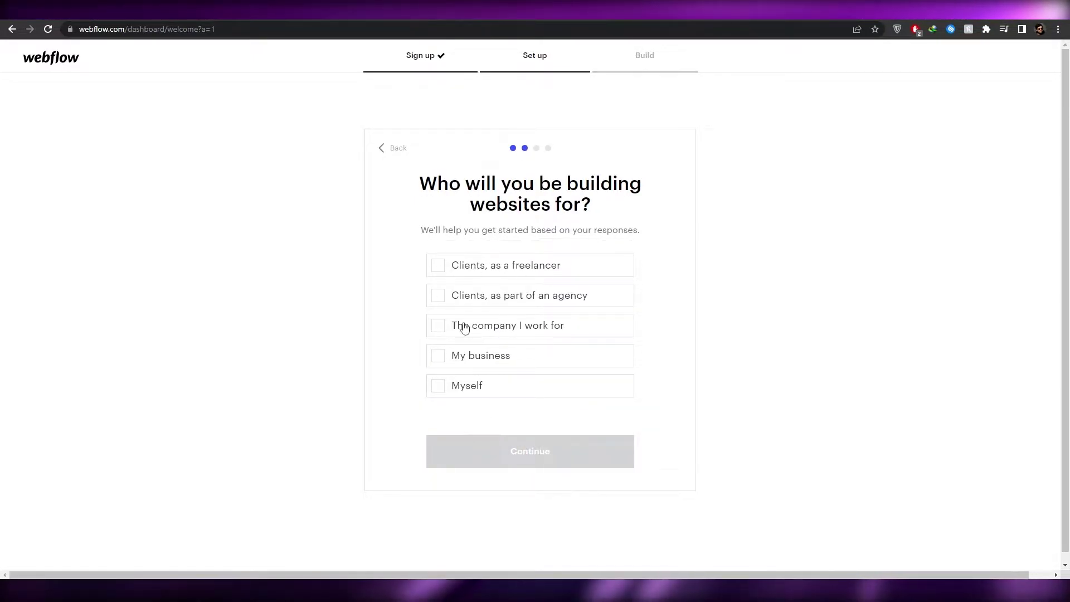
{"action": "left_click", "coordinate": [459, 272]}
{"action": "left_click", "coordinate": [543, 447]}
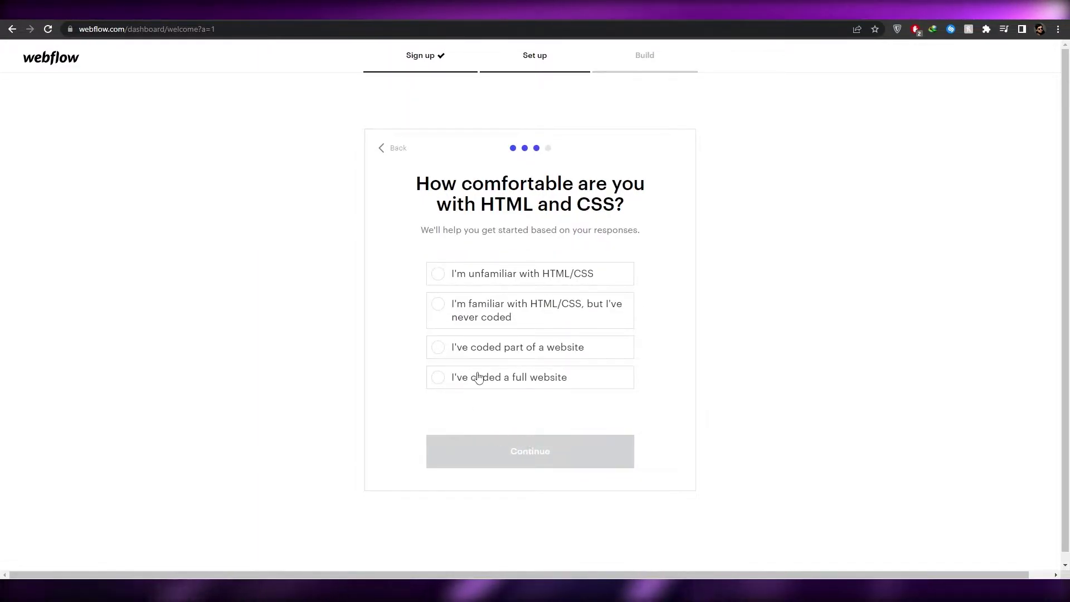
{"action": "left_click", "coordinate": [521, 276]}
{"action": "left_click", "coordinate": [521, 451]}
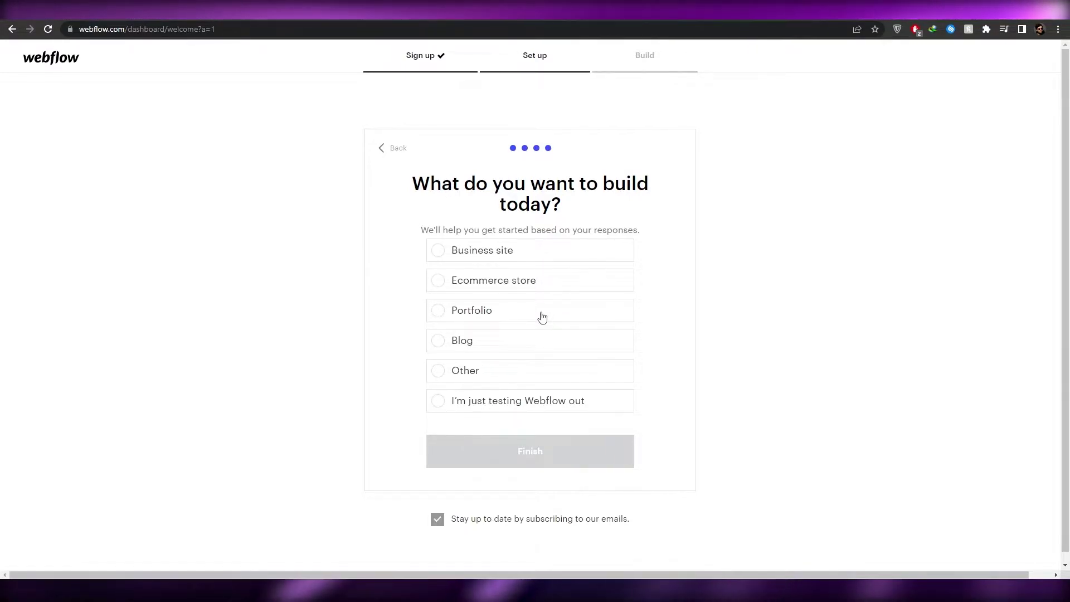
- Finish the Webflow setup with I'm just testing Webflow out and exit the introductory layout tutorial
{"action": "left_click", "coordinate": [476, 407]}
{"action": "left_click", "coordinate": [560, 463]}
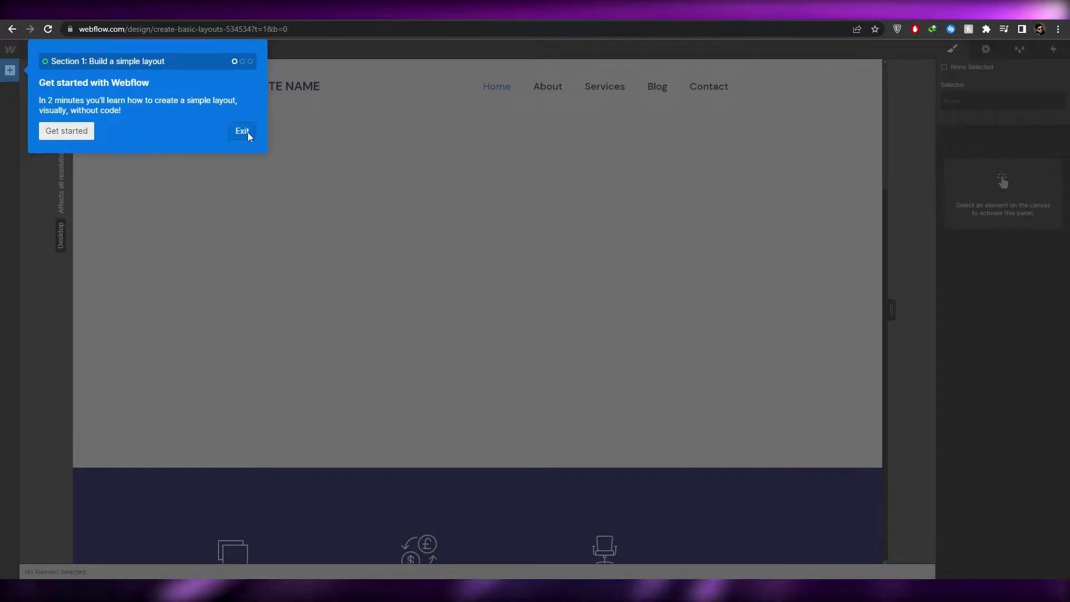
{"action": "left_click", "coordinate": [248, 137]}
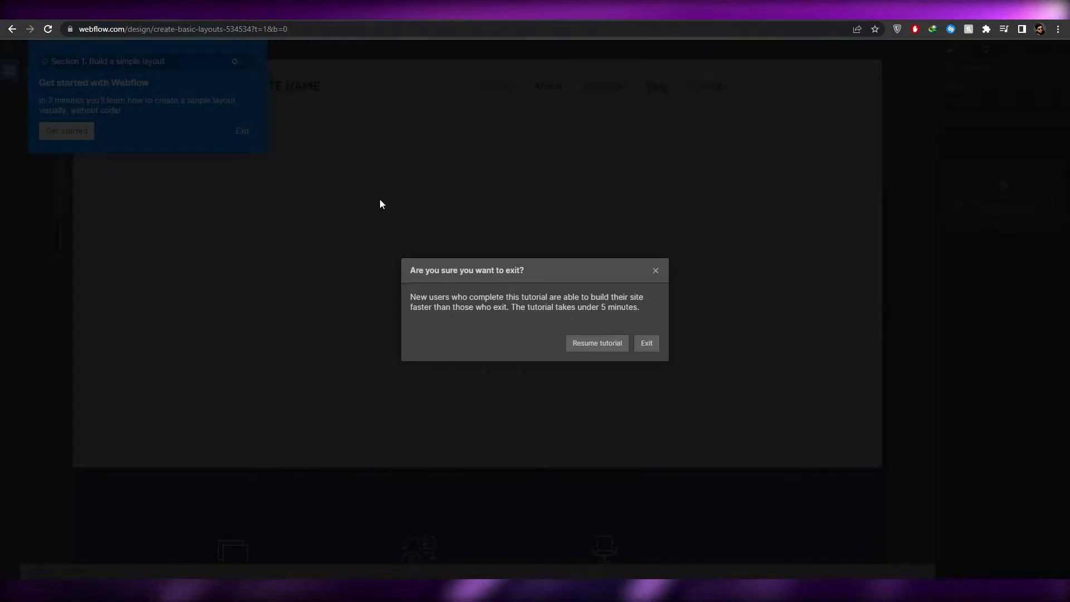
{"action": "left_click", "coordinate": [643, 340]}
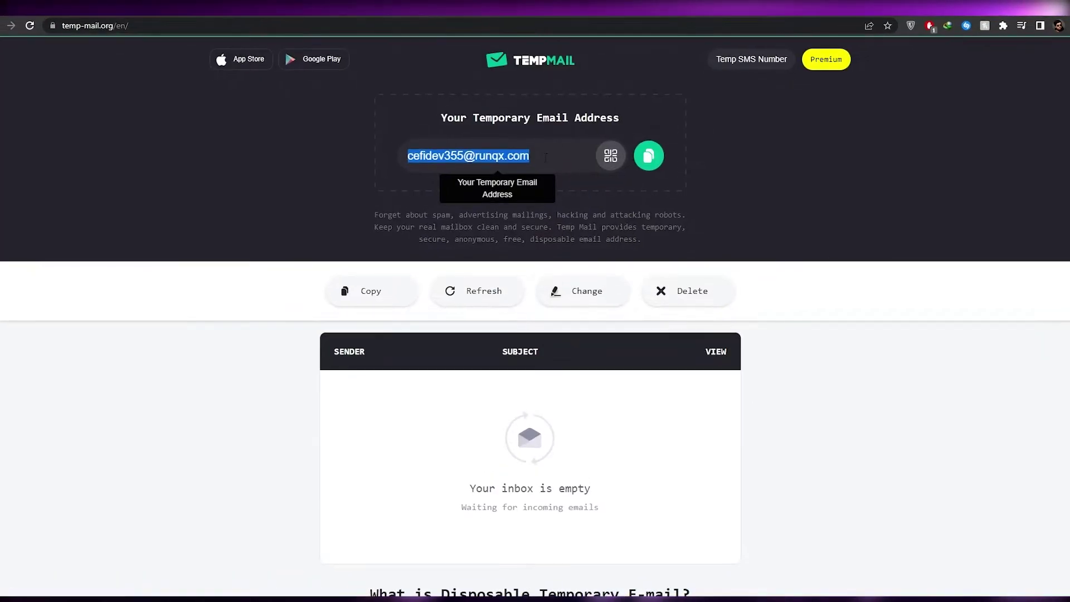
- Copy the temporary email address from Temp Mail and start a Shopify free trial with it
{"action": "left_click", "coordinate": [642, 152]}
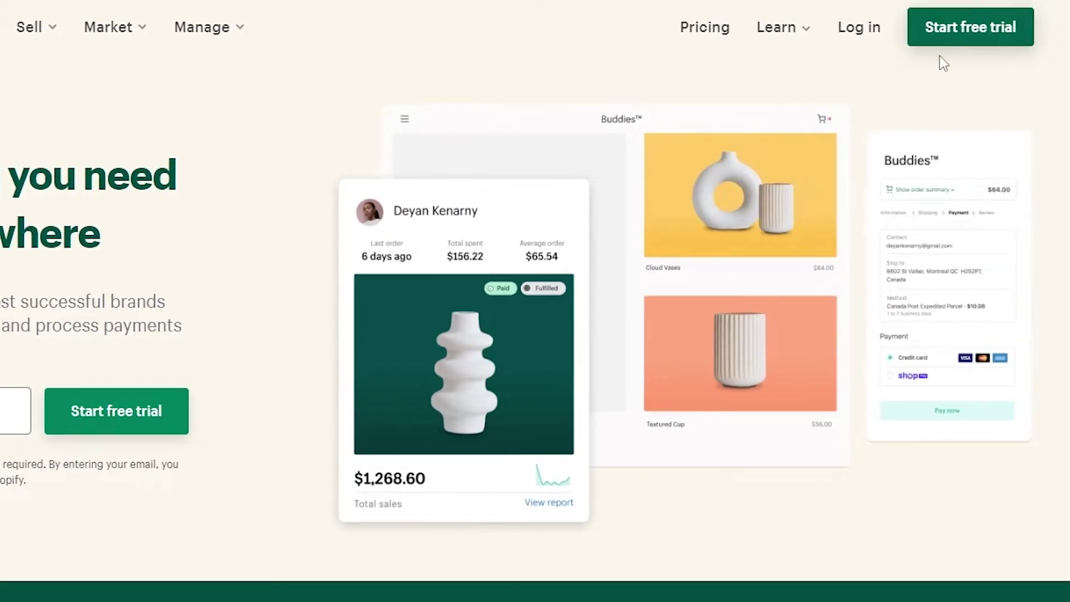
{"action": "right_click", "coordinate": [11, 415]}
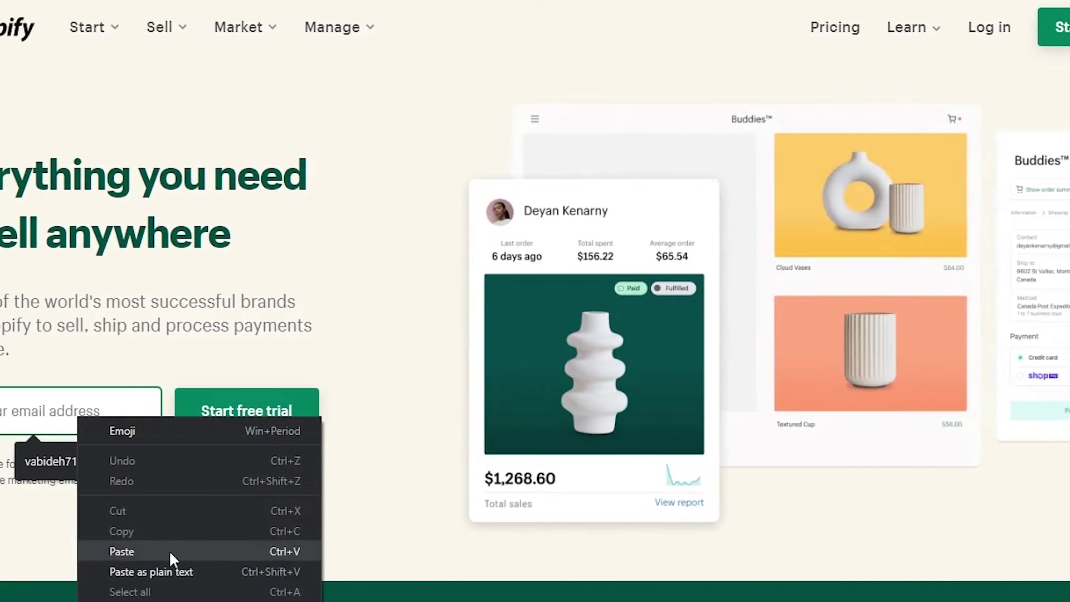
{"action": "left_click", "coordinate": [34, 549]}
{"action": "left_click", "coordinate": [404, 407]}
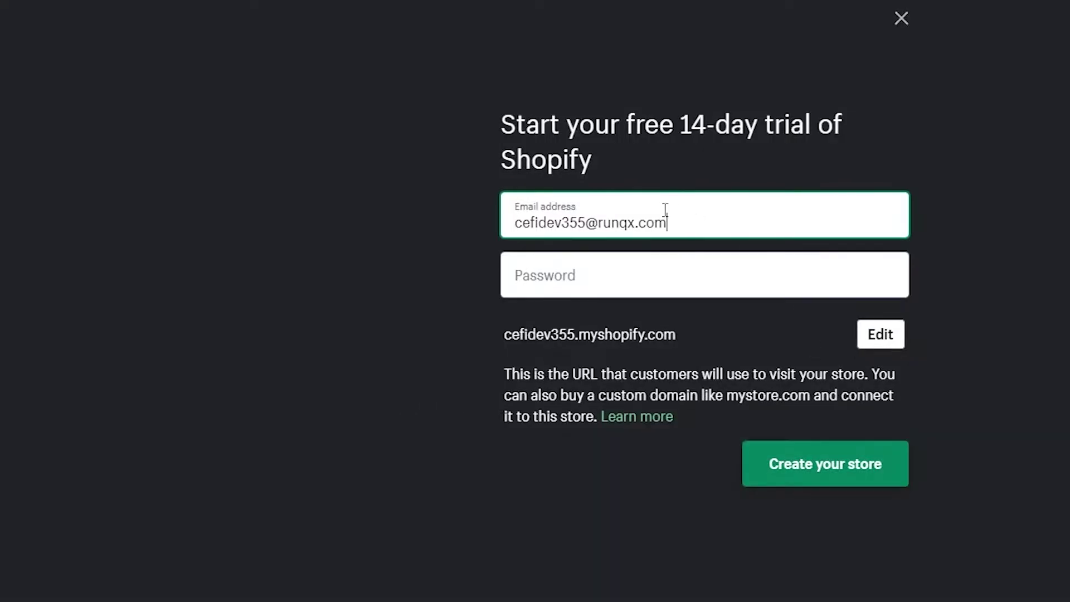
- Fill in the Shopify account password and create the store
{"action": "left_click", "coordinate": [604, 265]}
{"action": "left_click", "coordinate": [657, 369]}
{"action": "left_click", "coordinate": [803, 306]}
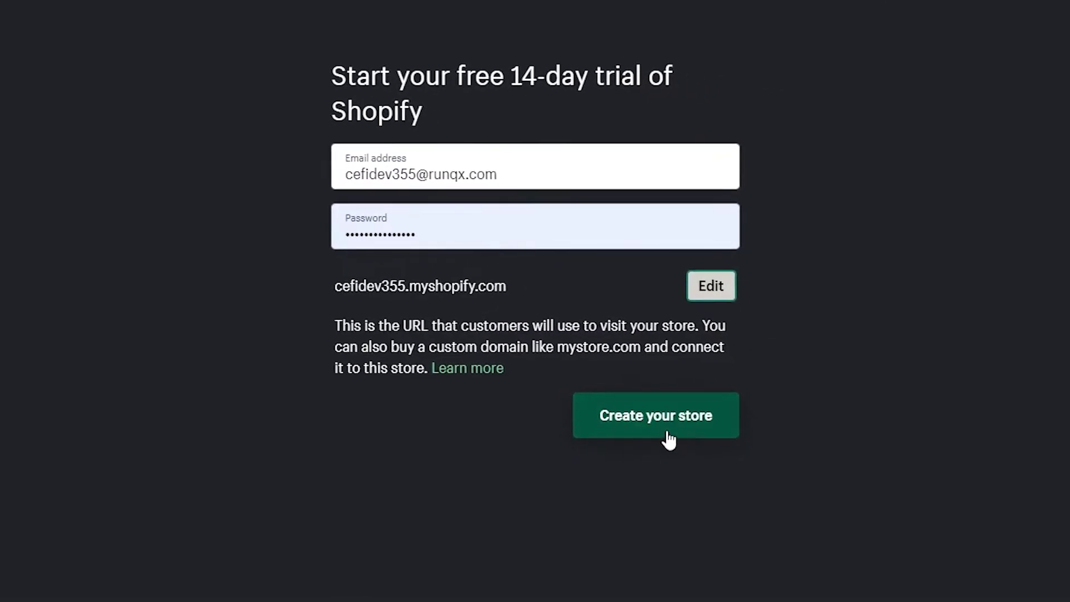
{"action": "left_click", "coordinate": [668, 429]}
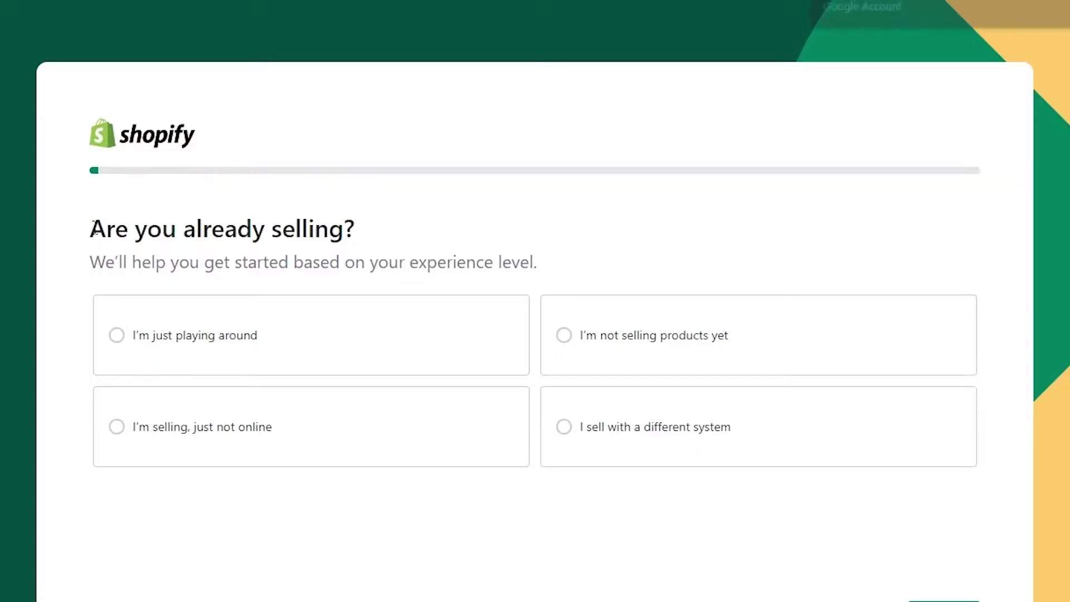
- Move past Shopify's selling-experience question and choose the country or region where the business is located
{"action": "left_click_drag", "start_coordinate": [118, 220], "coordinate": [420, 238]}
{"action": "left_click", "coordinate": [423, 241]}
{"action": "left_click", "coordinate": [869, 599]}
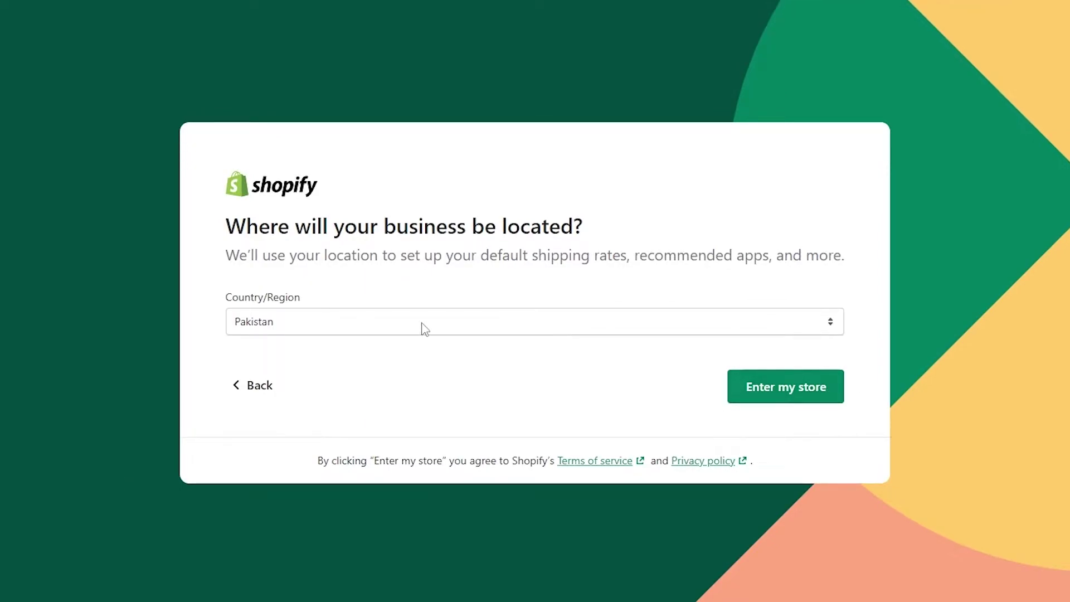
{"action": "left_click", "coordinate": [425, 329]}
{"action": "scroll", "coordinate": [349, 561], "scroll_direction": "down", "scroll_amount": 8}
{"action": "left_click", "coordinate": [349, 561]}
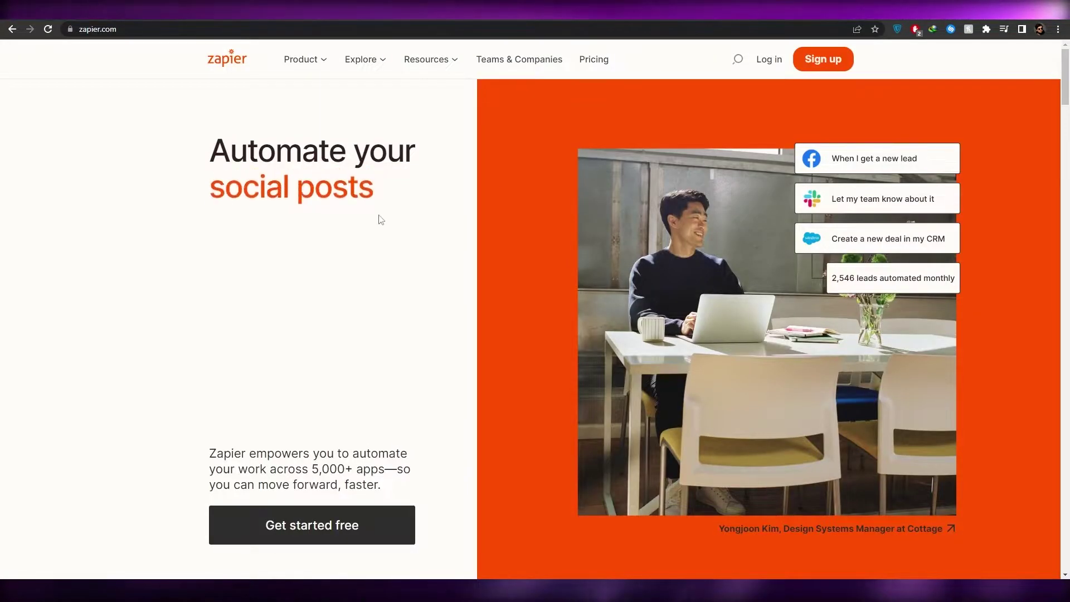
- Start a Zapier sign-up using the temporary work email and a first and last name
{"action": "scroll", "coordinate": [385, 209], "scroll_direction": "down", "scroll_amount": 1}
{"action": "scroll", "coordinate": [393, 204], "scroll_direction": "up", "scroll_amount": 1}
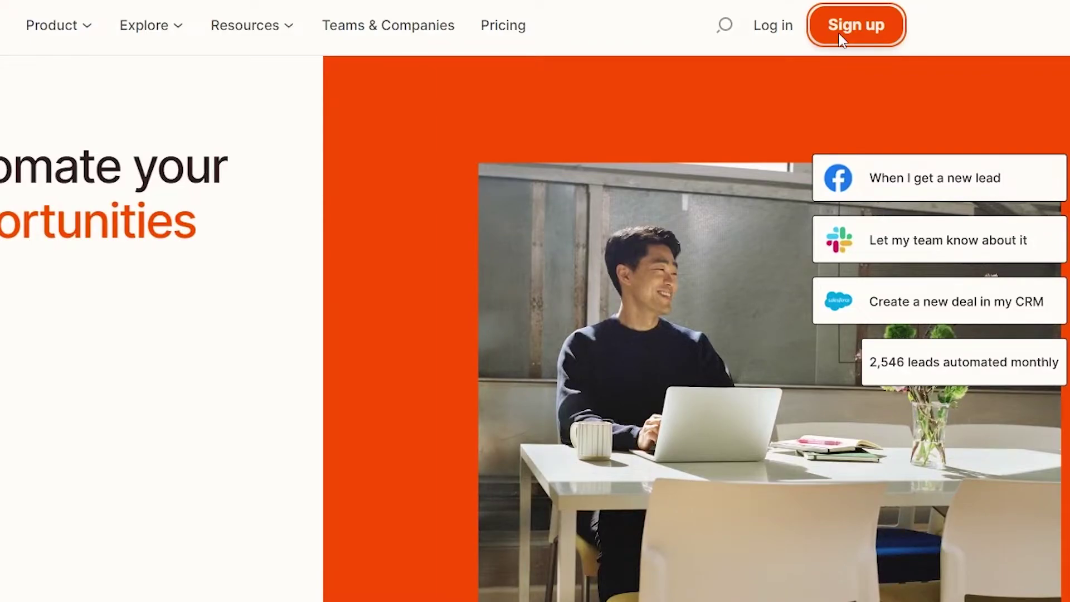
{"action": "left_click", "coordinate": [840, 30]}
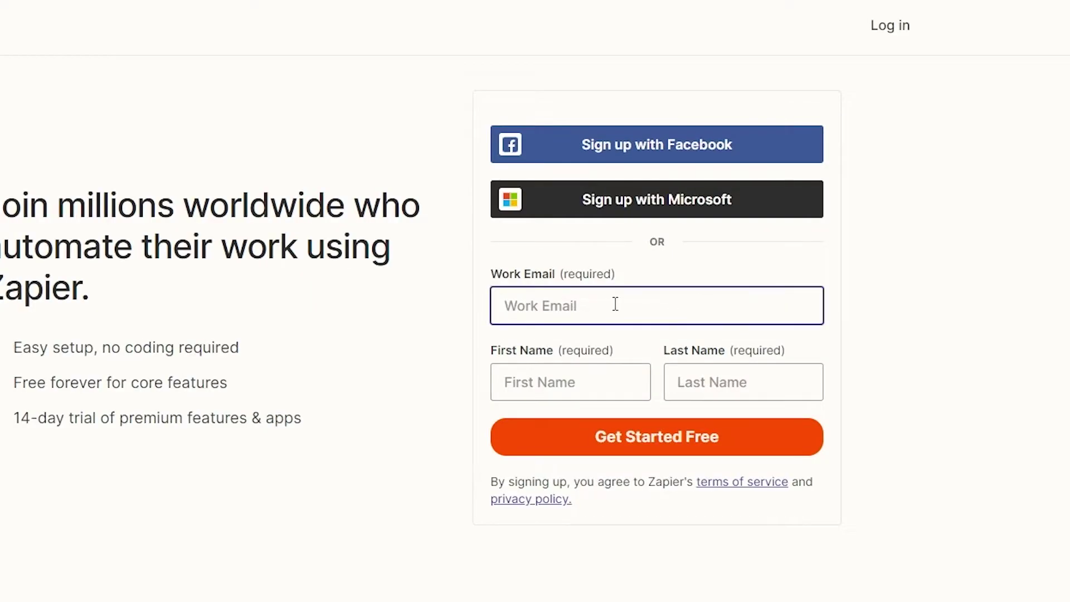
{"action": "right_click", "coordinate": [620, 305]}
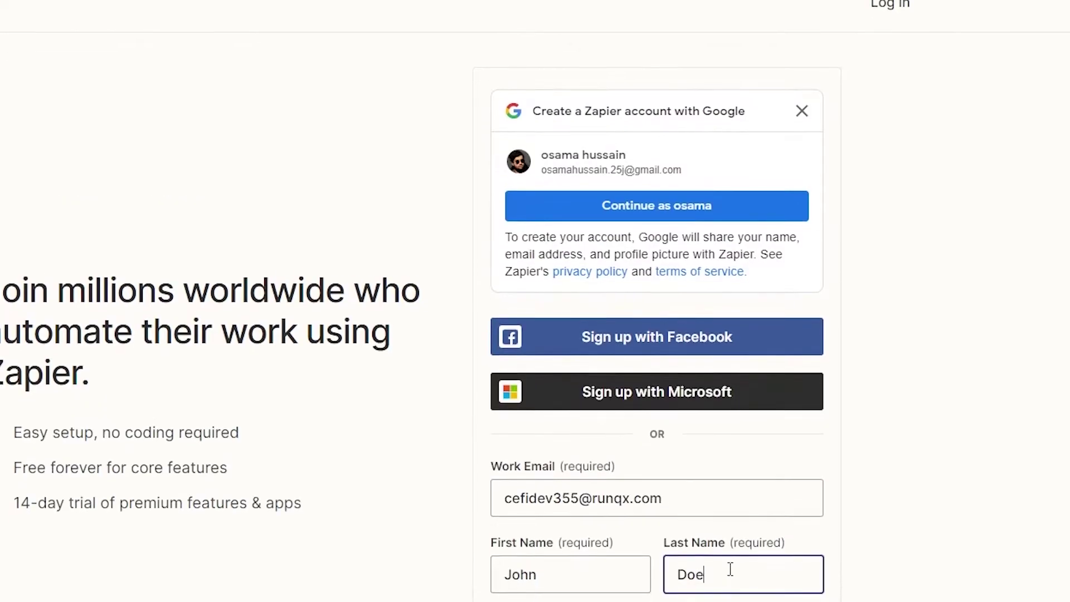
{"action": "scroll", "coordinate": [602, 586], "scroll_direction": "down", "scroll_amount": 2}
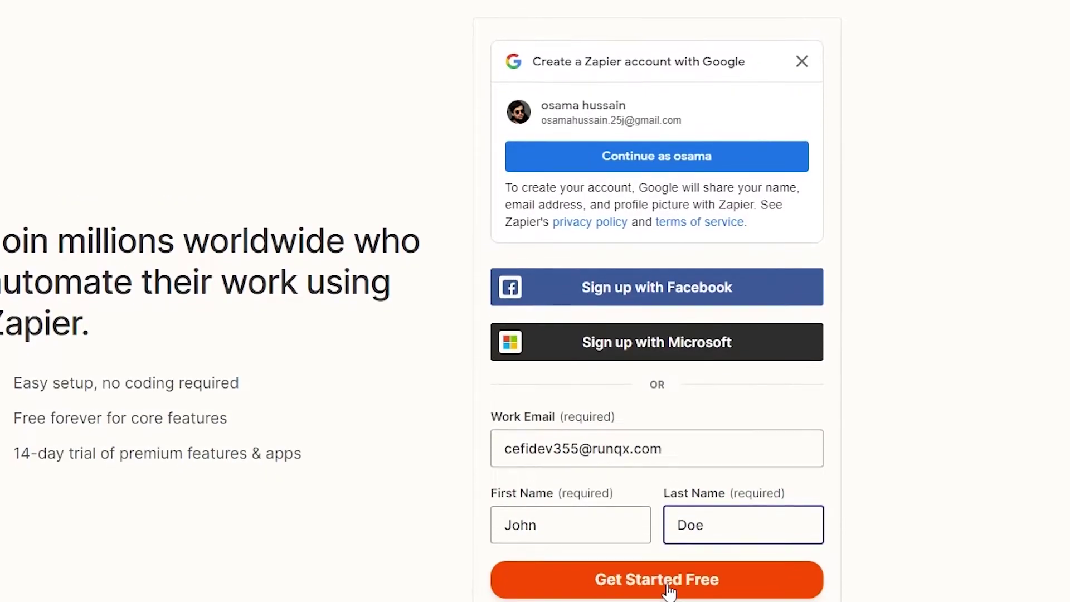
{"action": "left_click", "coordinate": [664, 532]}
- Fill in the Zapier account password and complete the sign-up
{"action": "scroll", "coordinate": [665, 532], "scroll_direction": "down", "scroll_amount": 1}
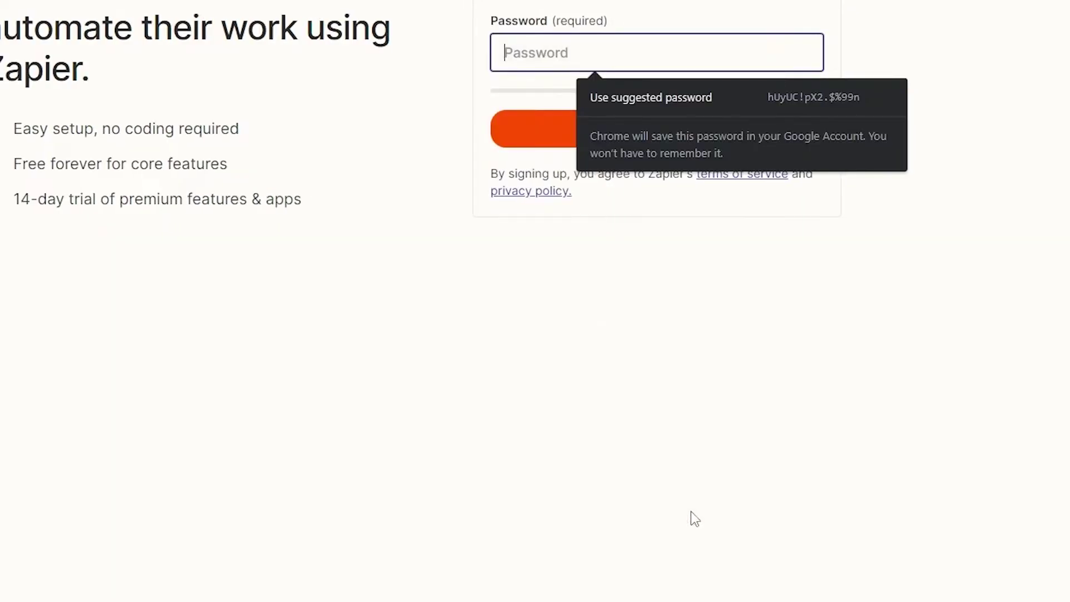
{"action": "left_click", "coordinate": [647, 89]}
{"action": "left_click", "coordinate": [769, 147]}
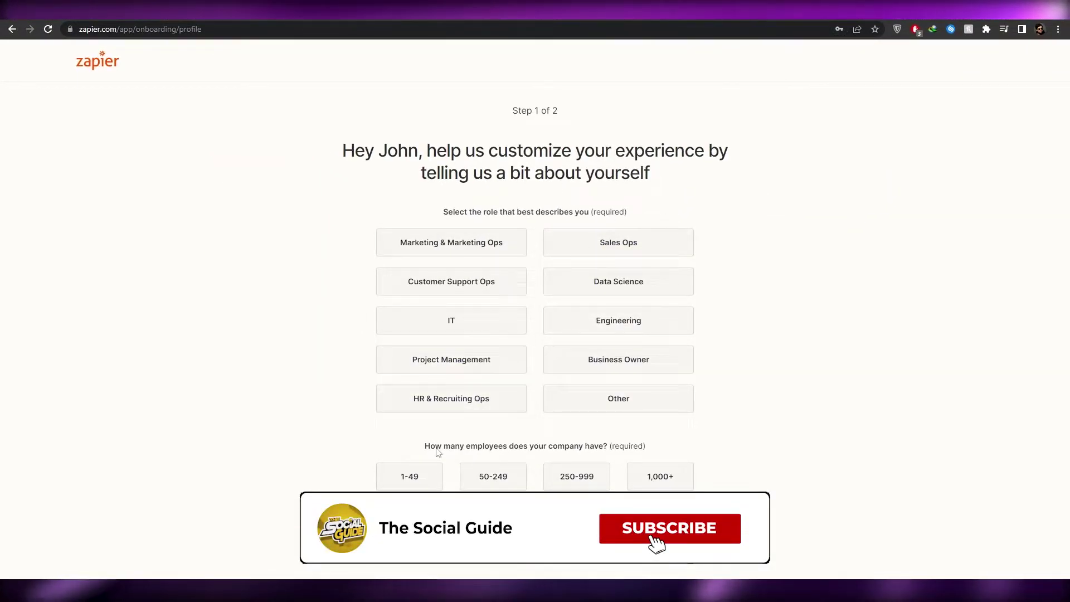
{"action": "left_click", "coordinate": [423, 477]}
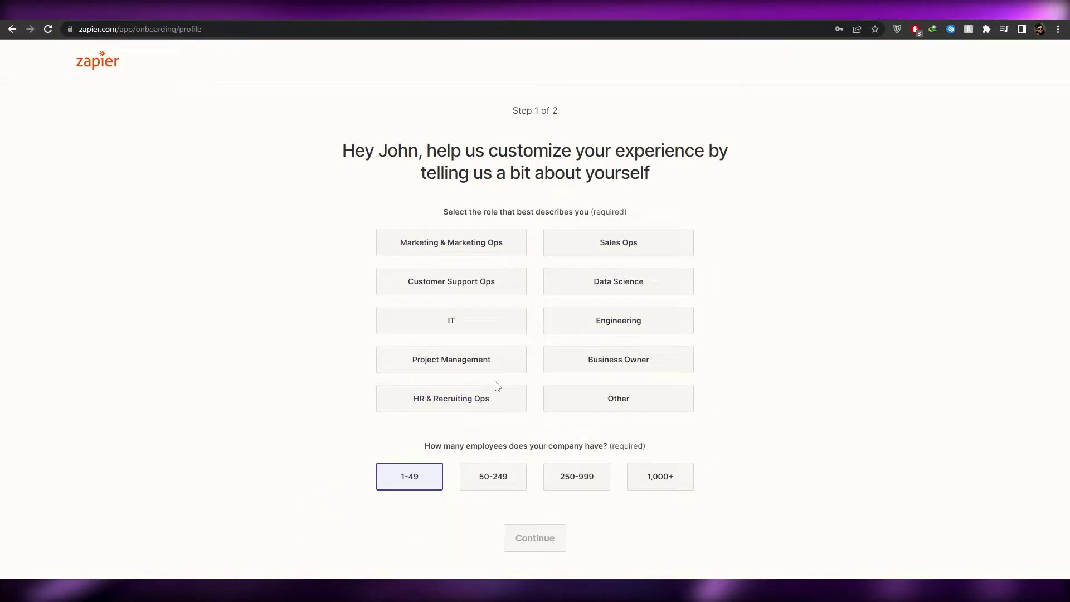
{"action": "left_click", "coordinate": [634, 368]}
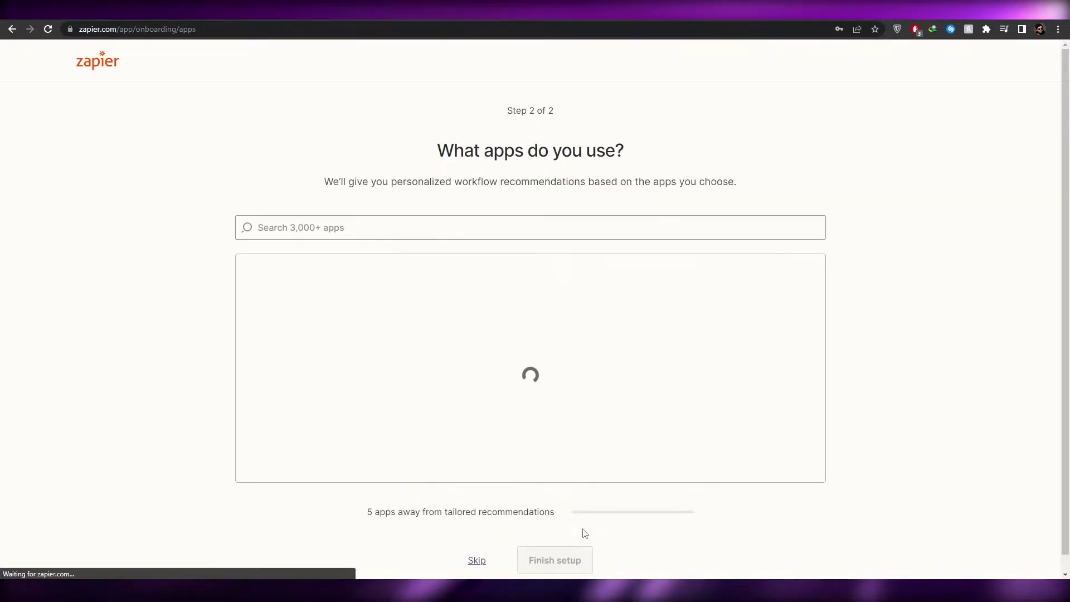
{"action": "left_click", "coordinate": [482, 565]}
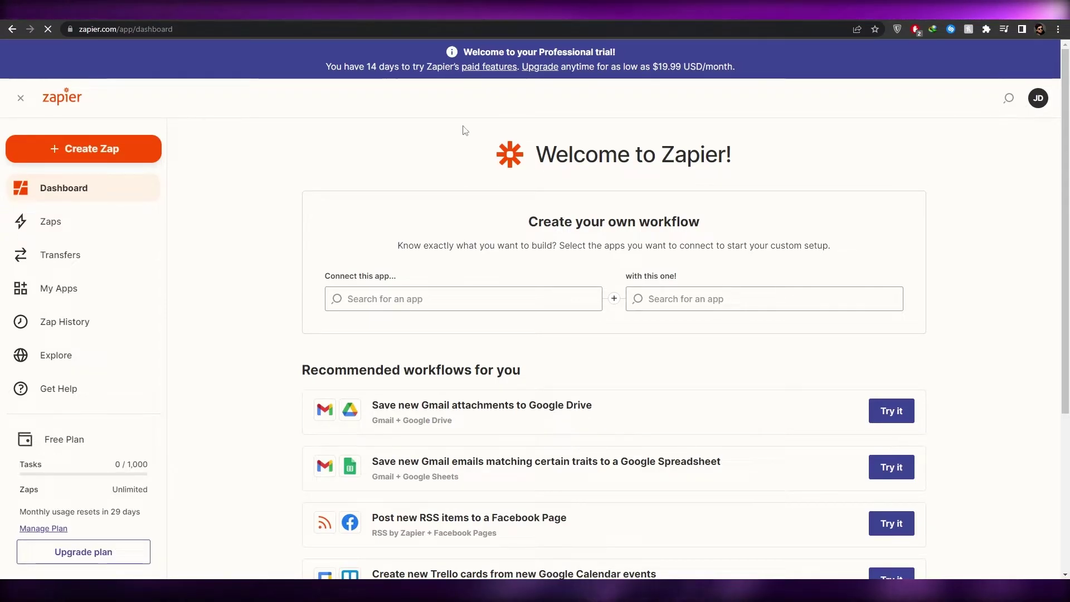
- Examine the Zapier dashboard's workflow builder and its recommended workflows
{"action": "scroll", "coordinate": [434, 112], "scroll_direction": "down", "scroll_amount": 1}
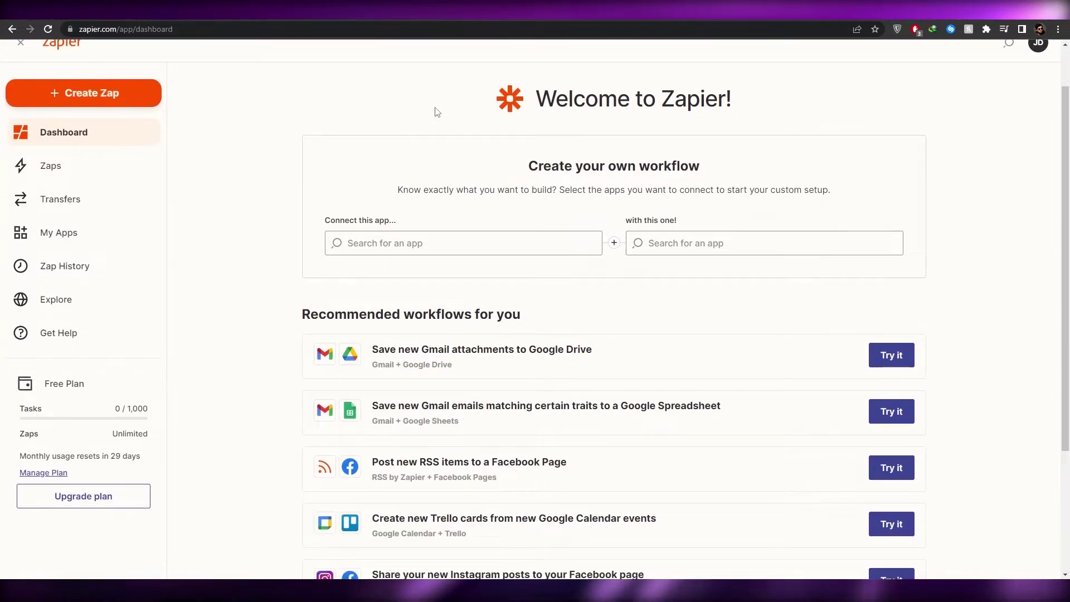
{"action": "scroll", "coordinate": [300, 167], "scroll_direction": "down", "scroll_amount": 3}
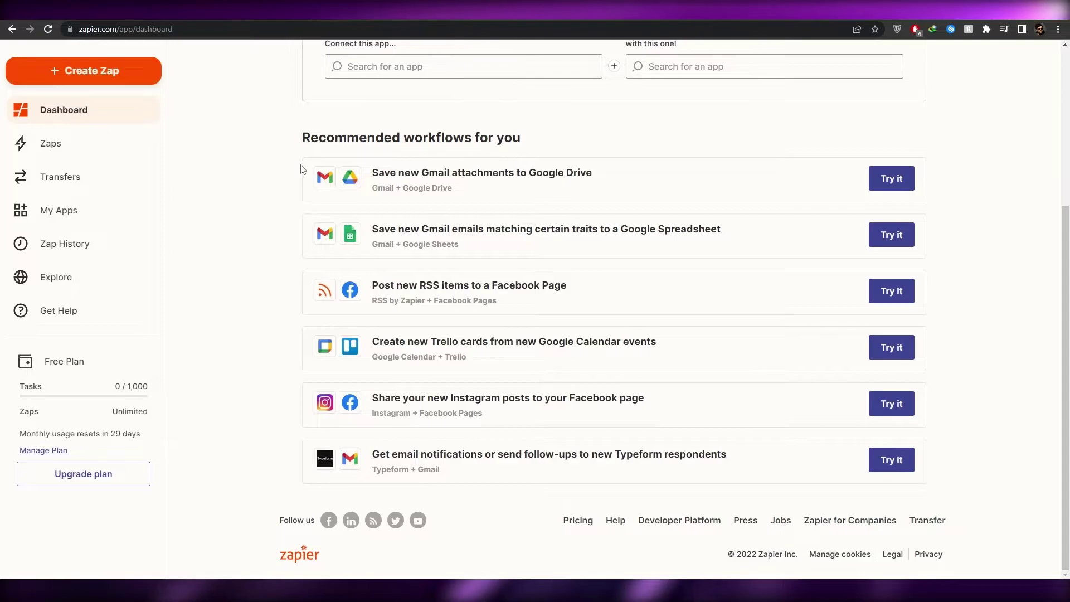
{"action": "scroll", "coordinate": [301, 167], "scroll_direction": "up", "scroll_amount": 4}
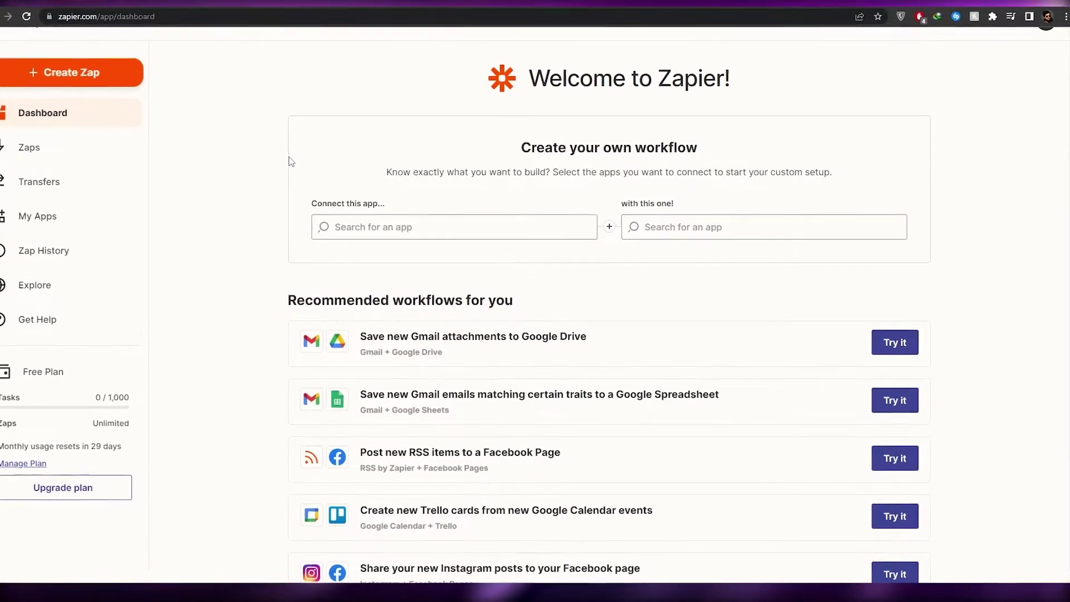
{"action": "scroll", "coordinate": [289, 161], "scroll_direction": "down", "scroll_amount": 3}
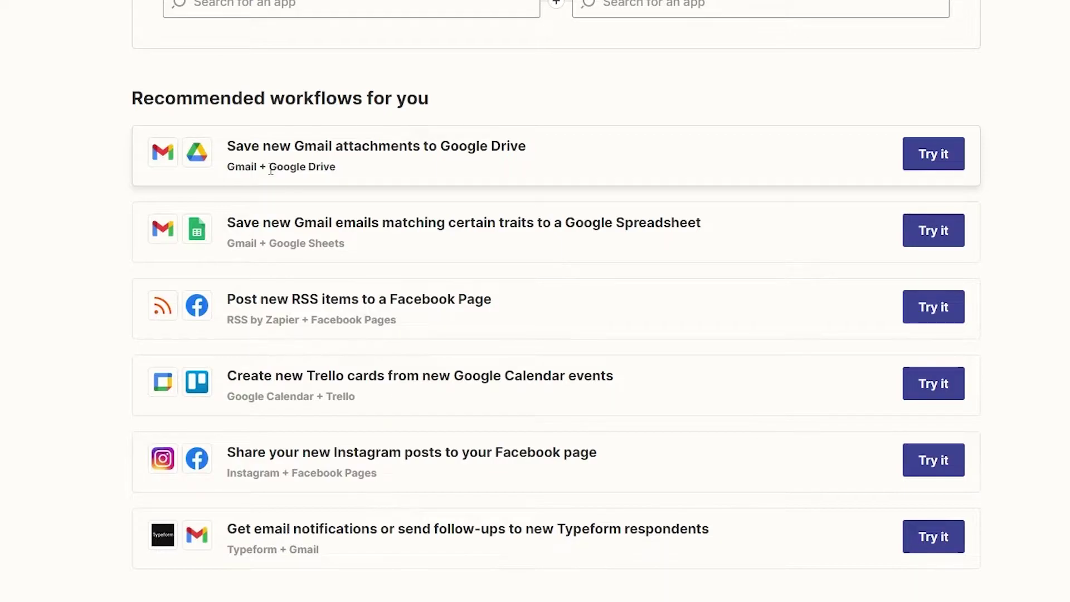
- Preview the recommended workflow that saves new Gmail attachments to Google Drive
{"action": "left_click", "coordinate": [219, 178]}
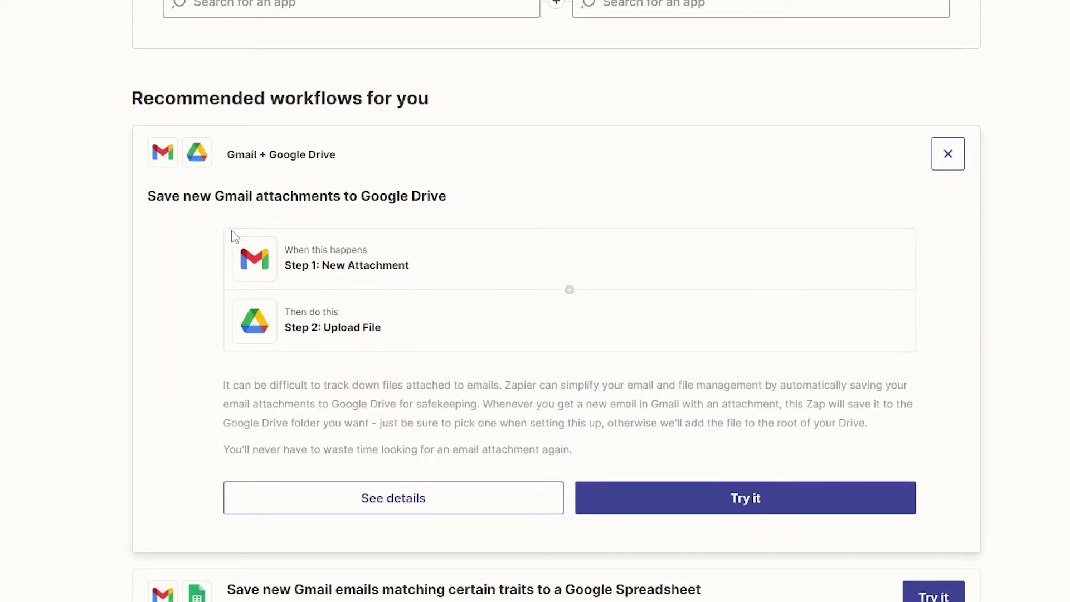
{"action": "scroll", "coordinate": [37, 214], "scroll_direction": "up", "scroll_amount": 5}
- Choose Google Drive as the first app and Gmail as the second app of a custom workflow
{"action": "left_click", "coordinate": [535, 242]}
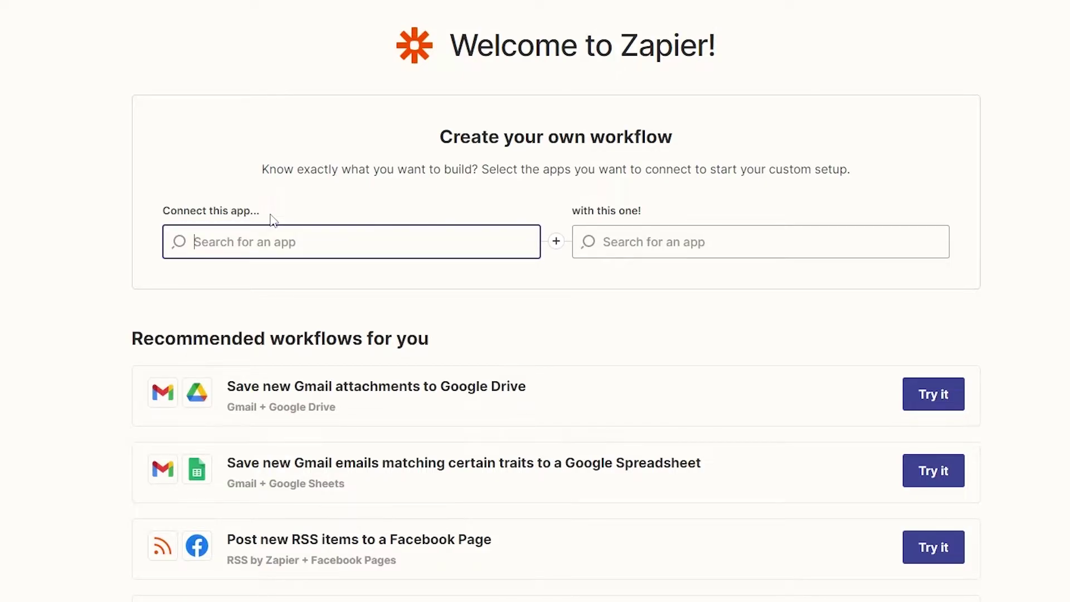
{"action": "type", "text": "d"}
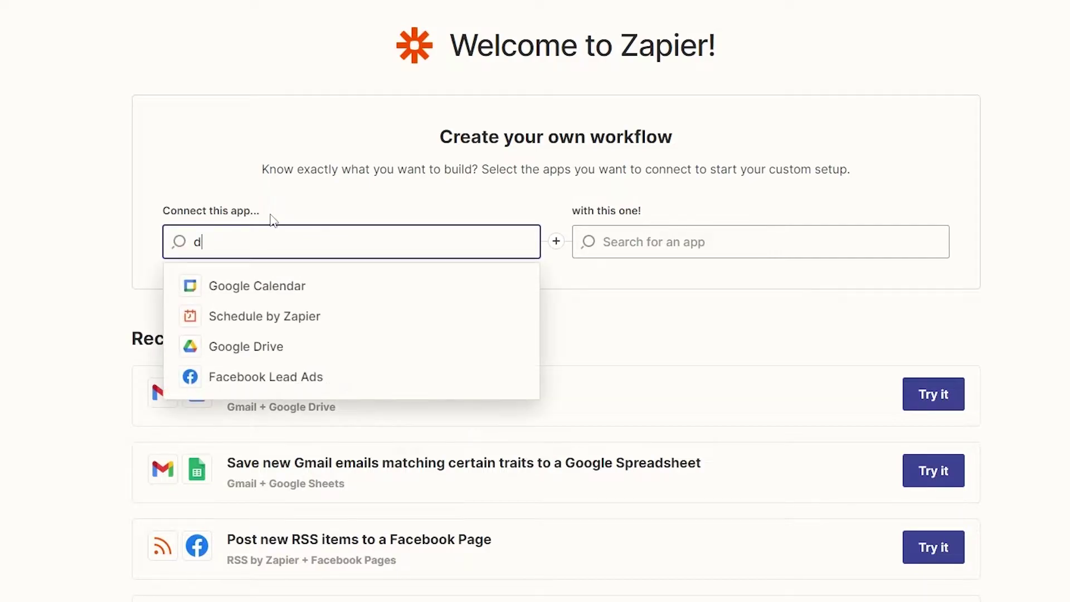
{"action": "left_click", "coordinate": [274, 345]}
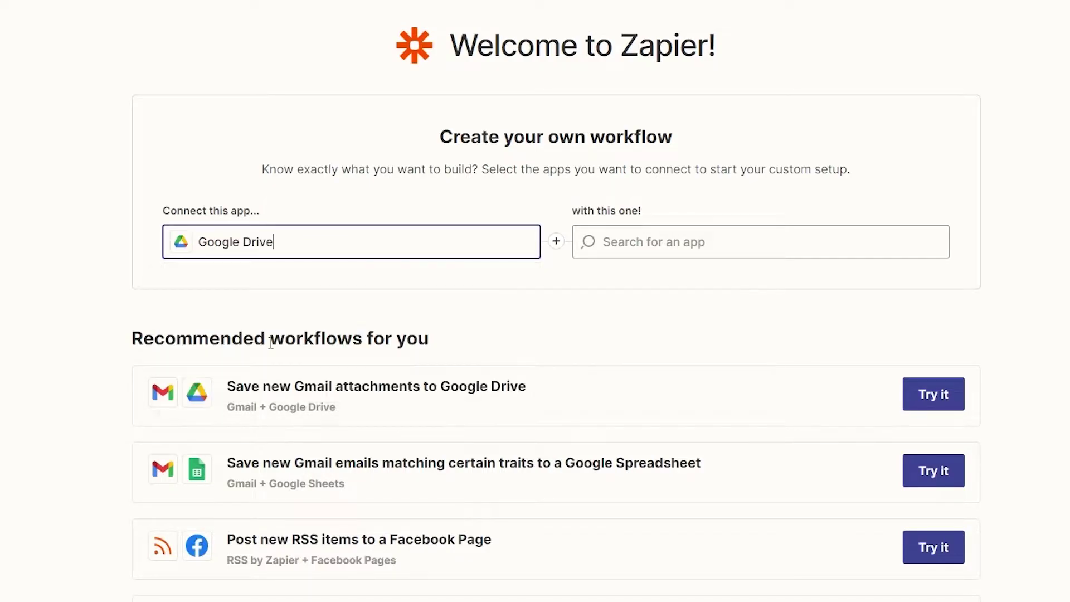
{"action": "left_click", "coordinate": [652, 244]}
{"action": "type", "text": "gma"}
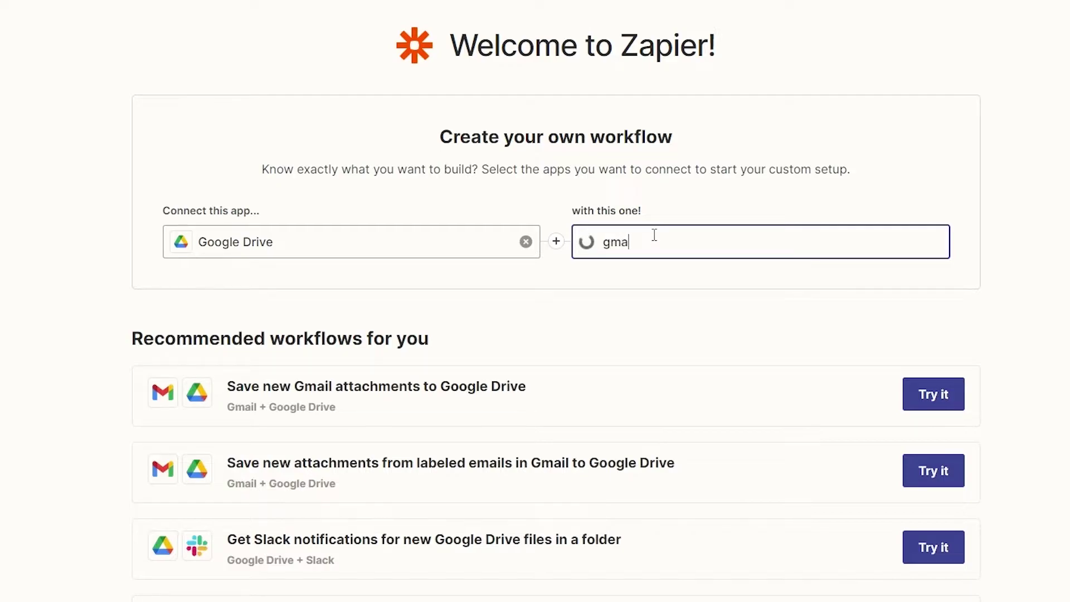
{"action": "type", "text": "il"}
{"action": "left_click", "coordinate": [613, 284]}
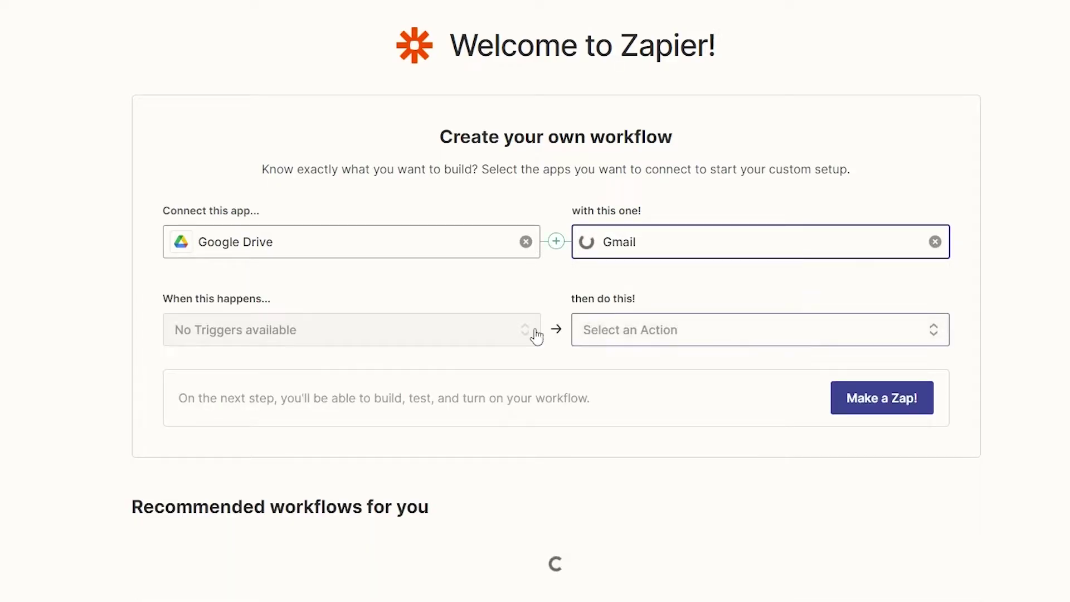
- Set the workflow's trigger to New File and its action to Send Email, and open it in the Zap editor
{"action": "left_click", "coordinate": [346, 346]}
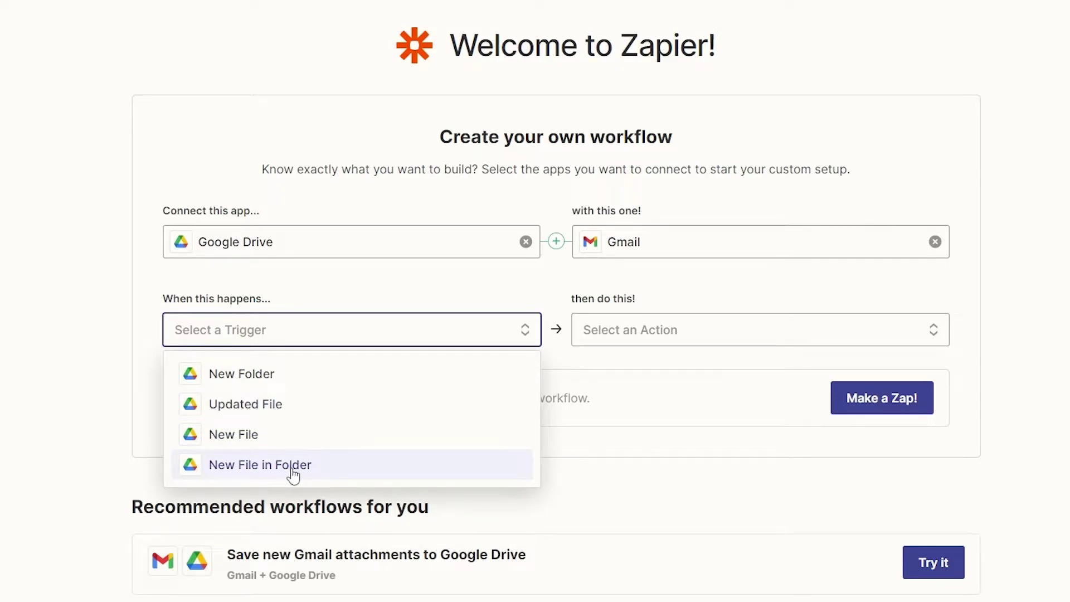
{"action": "left_click", "coordinate": [267, 438]}
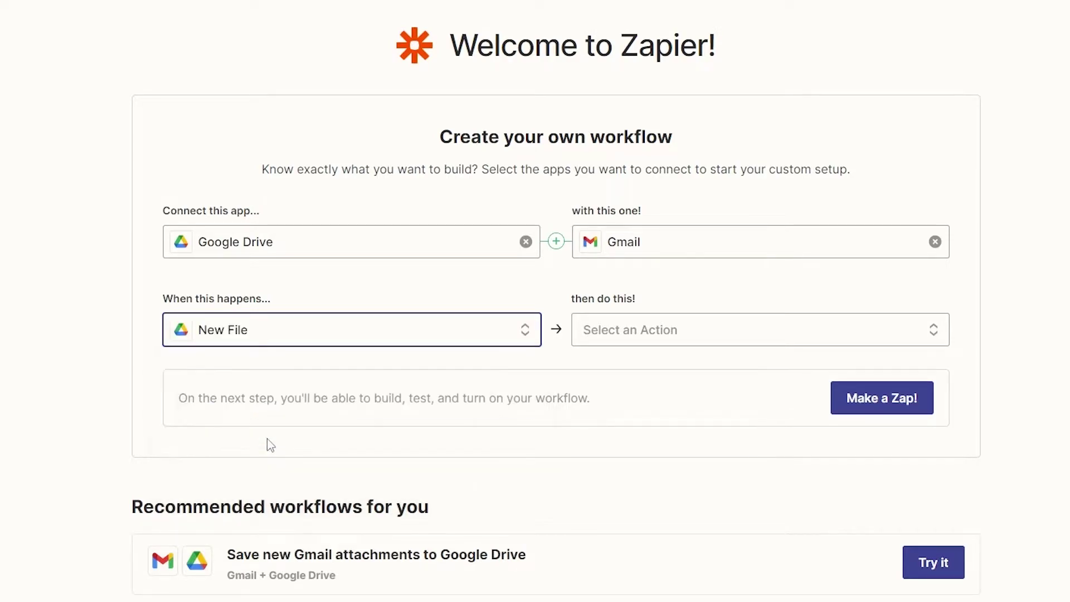
{"action": "left_click", "coordinate": [640, 330]}
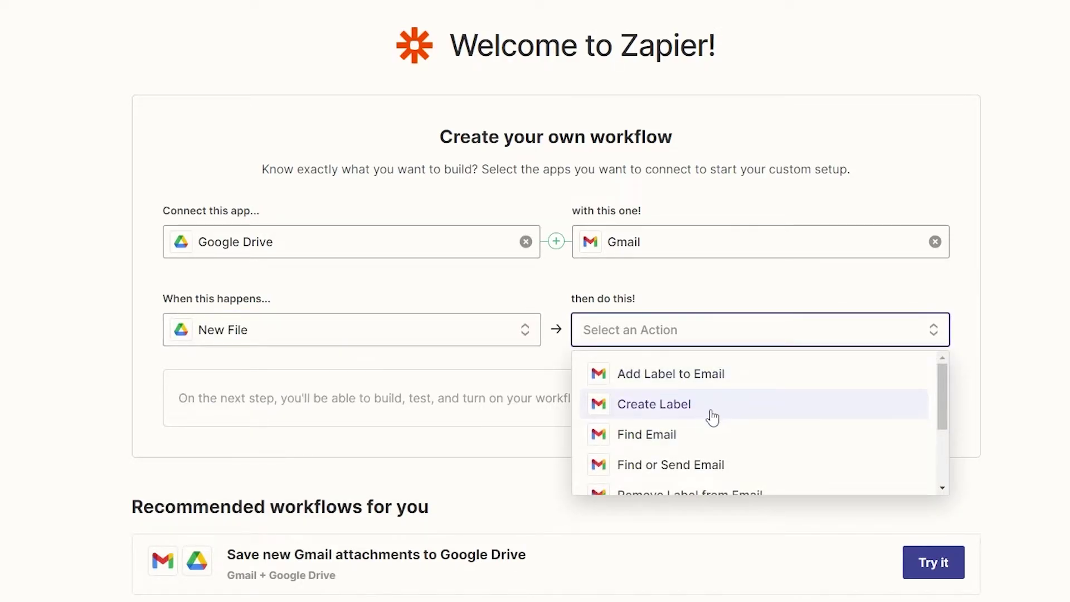
{"action": "scroll", "coordinate": [709, 415], "scroll_direction": "down", "scroll_amount": 3}
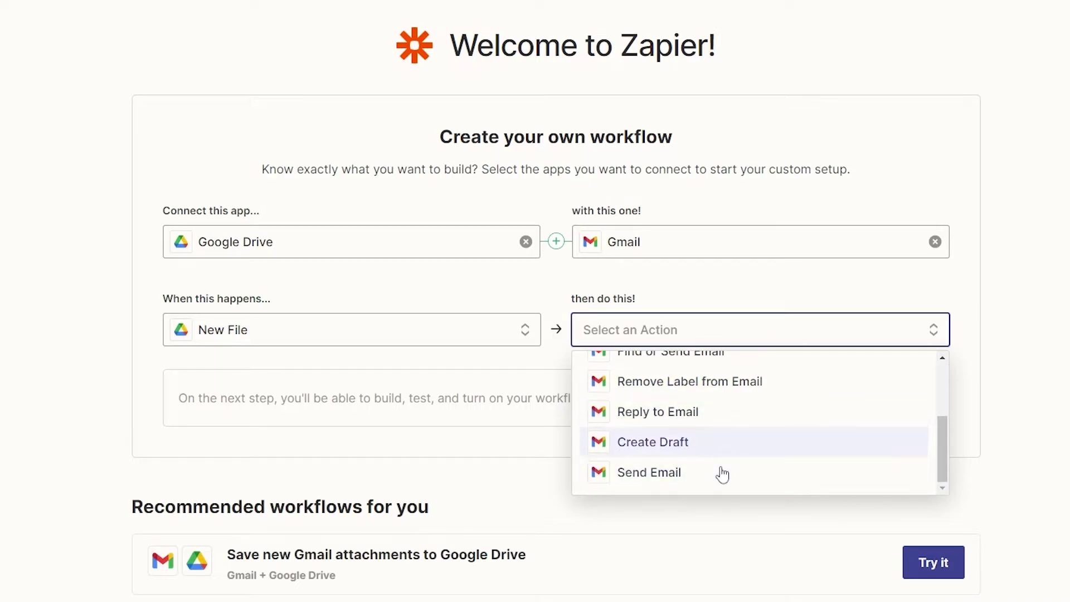
{"action": "left_click", "coordinate": [691, 474]}
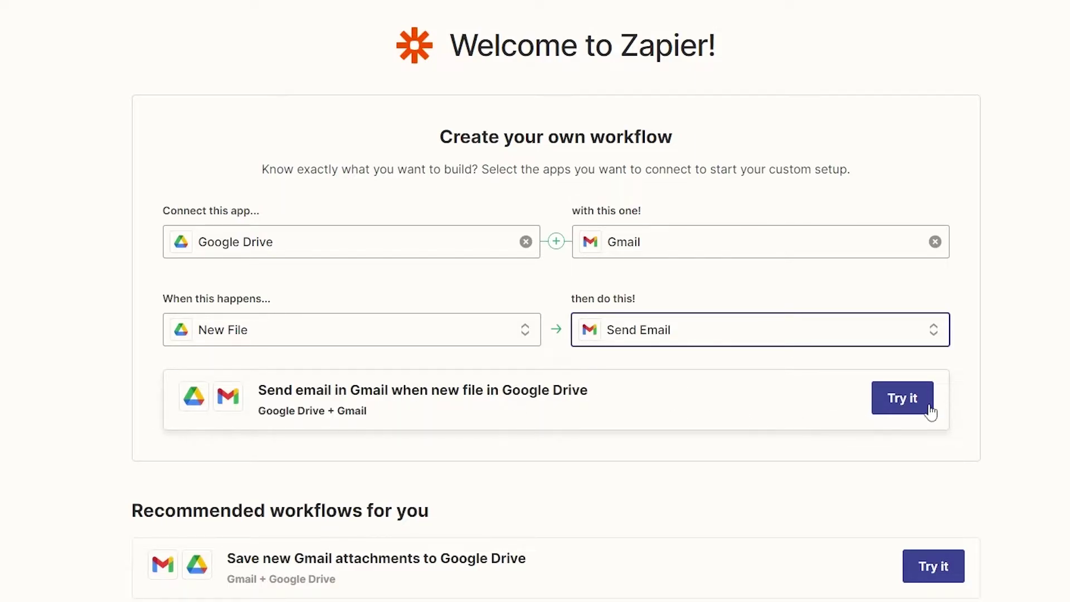
{"action": "left_click", "coordinate": [899, 401]}
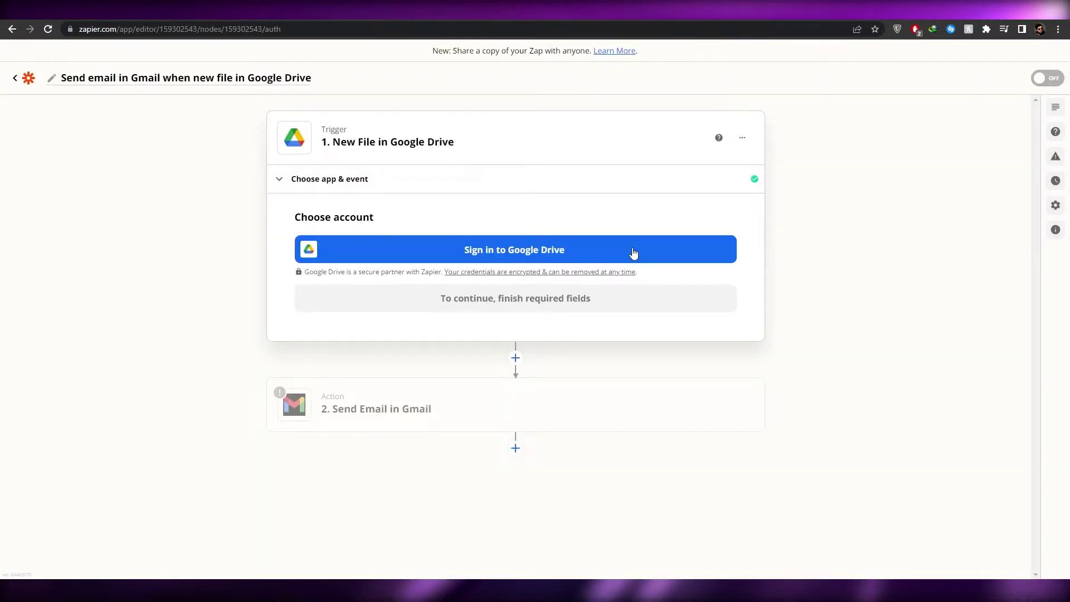
- Connect the Google Drive account to the trigger, granting Zapier access, and continue to the trigger setup
{"action": "left_click", "coordinate": [616, 247]}
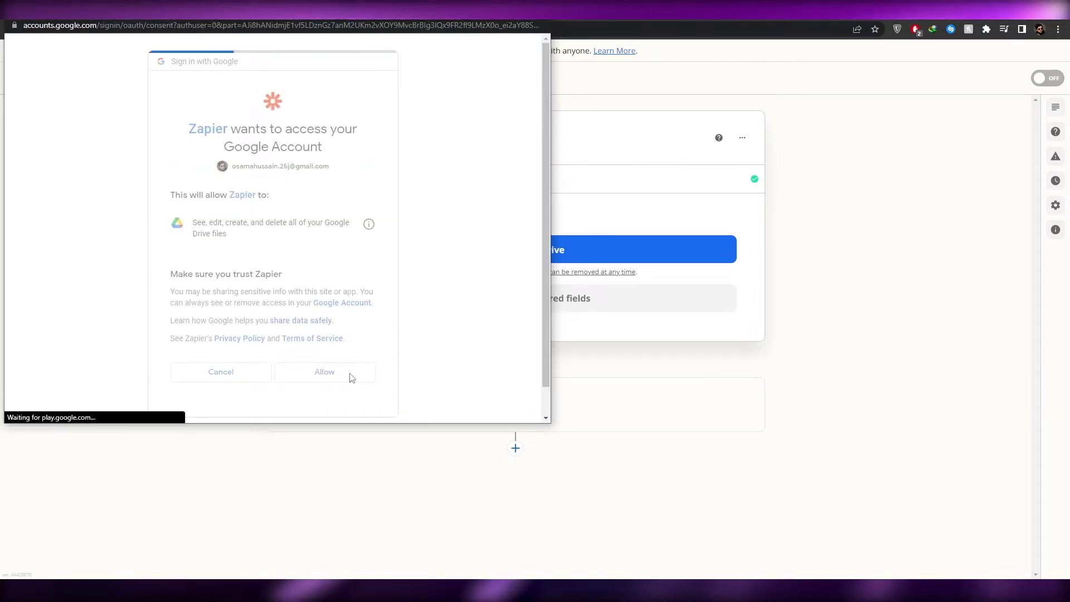
{"action": "left_click", "coordinate": [351, 375]}
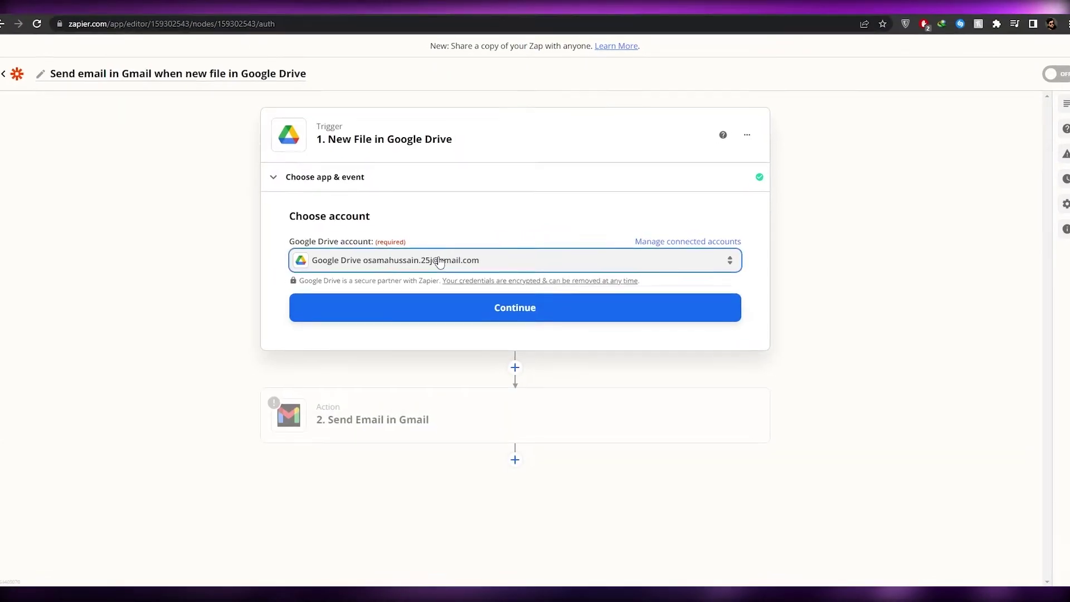
{"action": "left_click", "coordinate": [440, 261]}
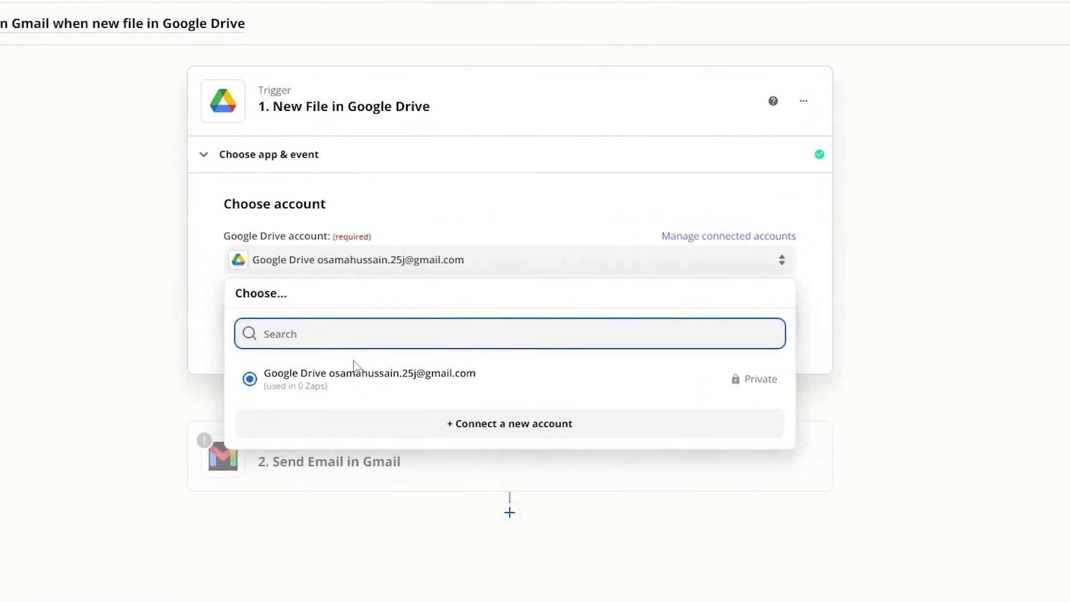
{"action": "left_click", "coordinate": [368, 360]}
{"action": "left_click", "coordinate": [422, 317]}
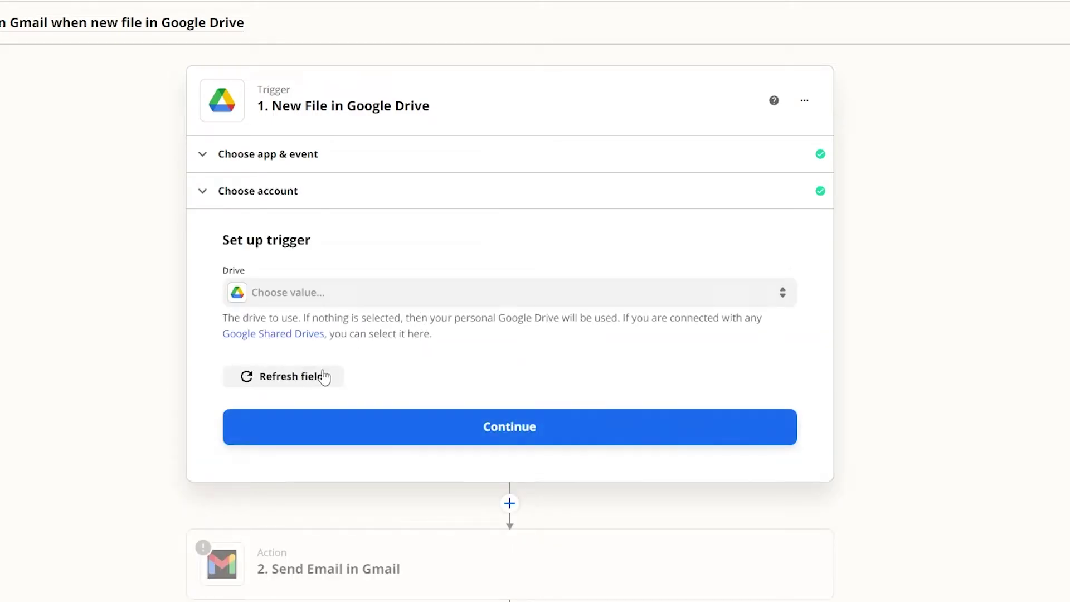
- Choose the drive for the New File trigger, and test the trigger before continuing to the Gmail action
{"action": "left_click", "coordinate": [296, 300]}
{"action": "left_click", "coordinate": [279, 413]}
{"action": "left_click", "coordinate": [493, 437]}
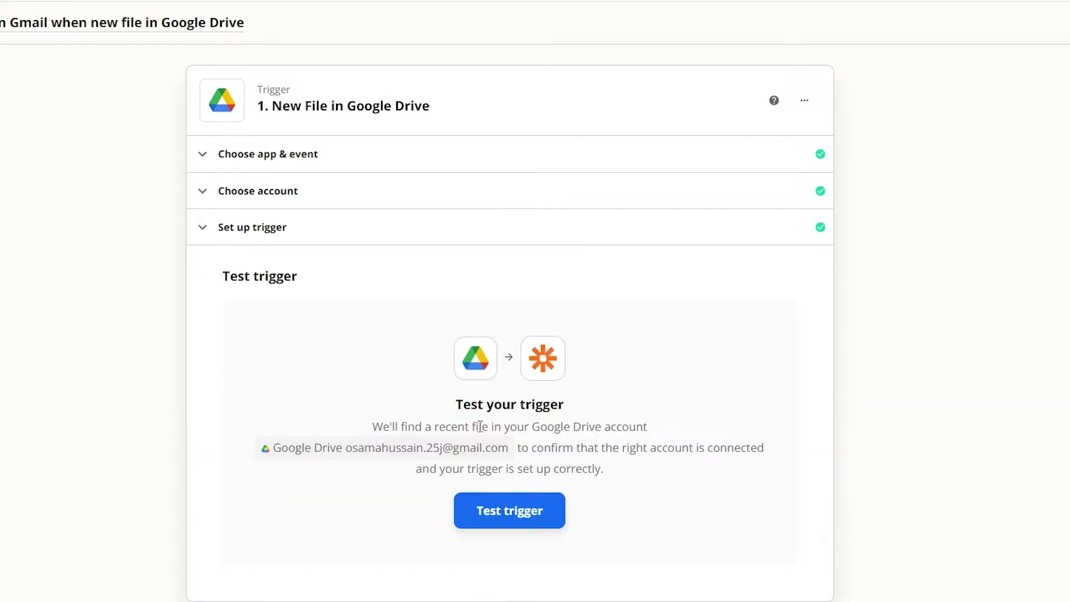
{"action": "left_click", "coordinate": [516, 508]}
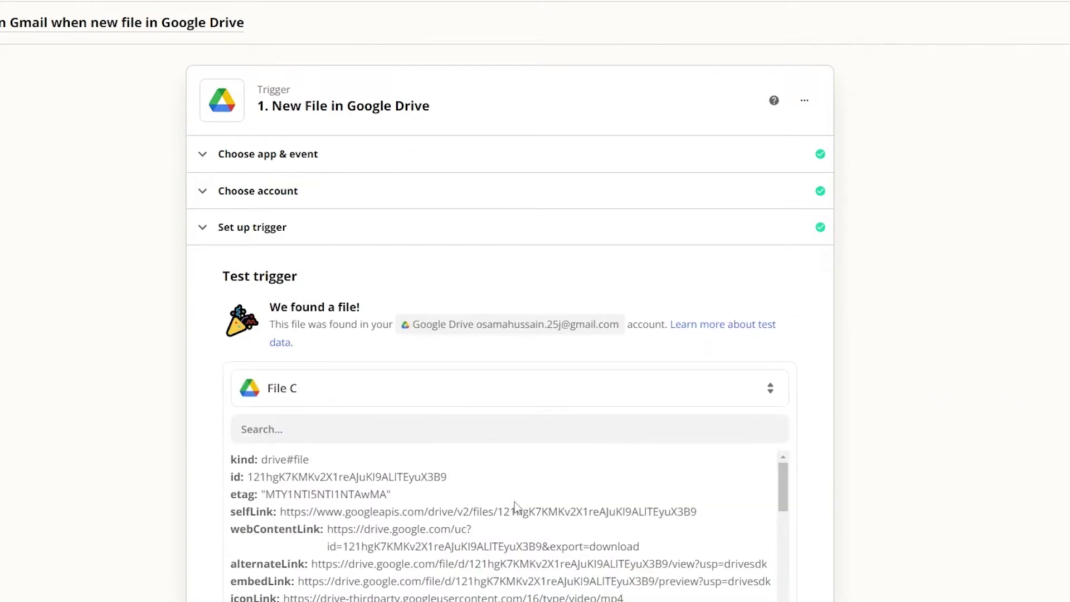
{"action": "scroll", "coordinate": [504, 552], "scroll_direction": "down", "scroll_amount": 5}
{"action": "left_click", "coordinate": [490, 533]}
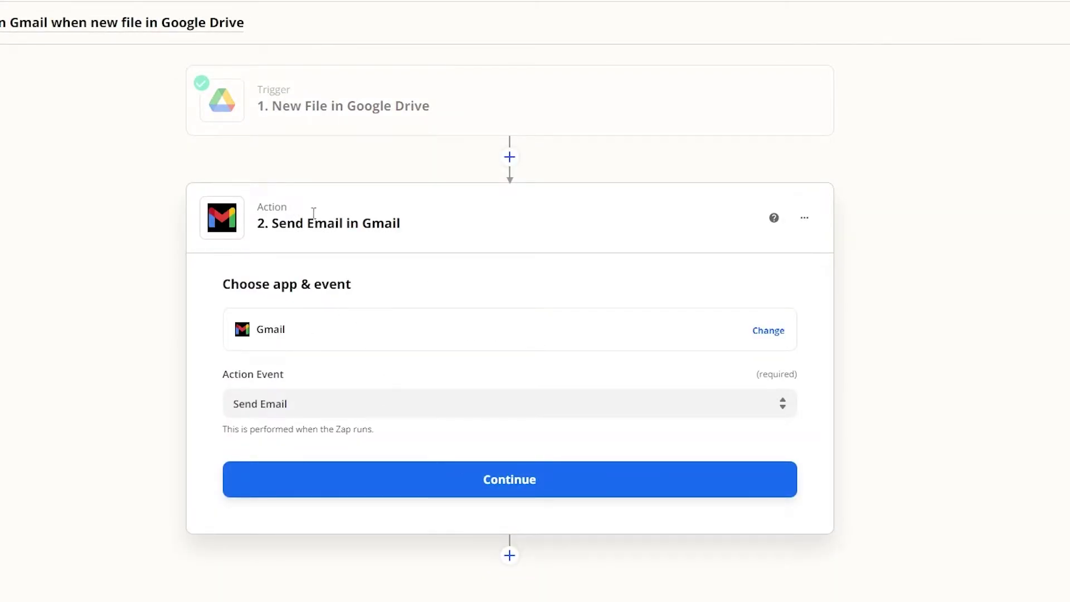
- Select Gmail as the action app with Send Email as the action event, and continue to the account selection
{"action": "left_click", "coordinate": [560, 346]}
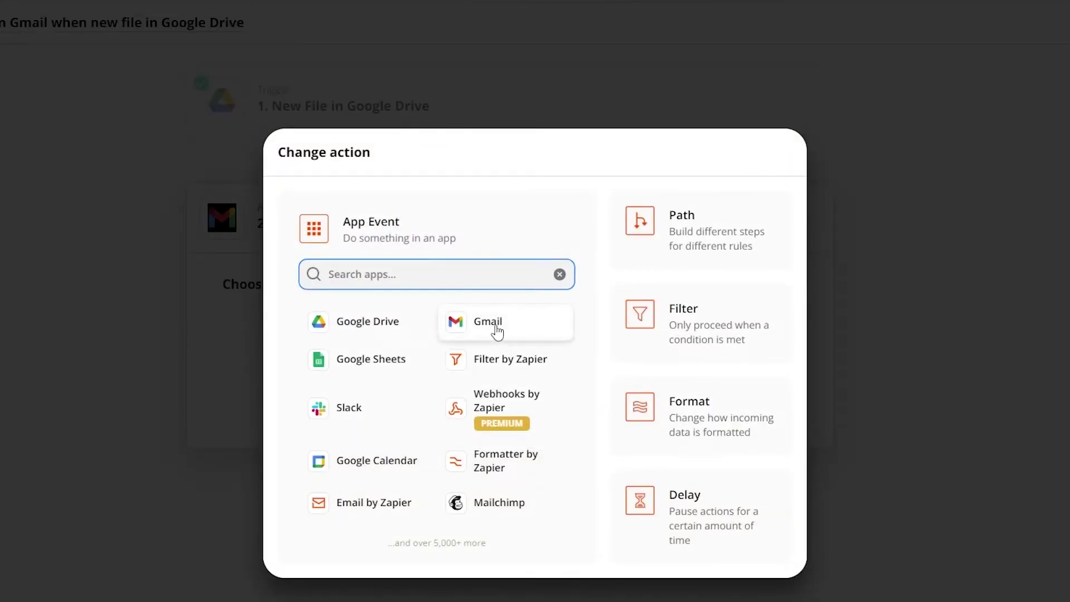
{"action": "left_click", "coordinate": [493, 329]}
{"action": "left_click", "coordinate": [476, 410]}
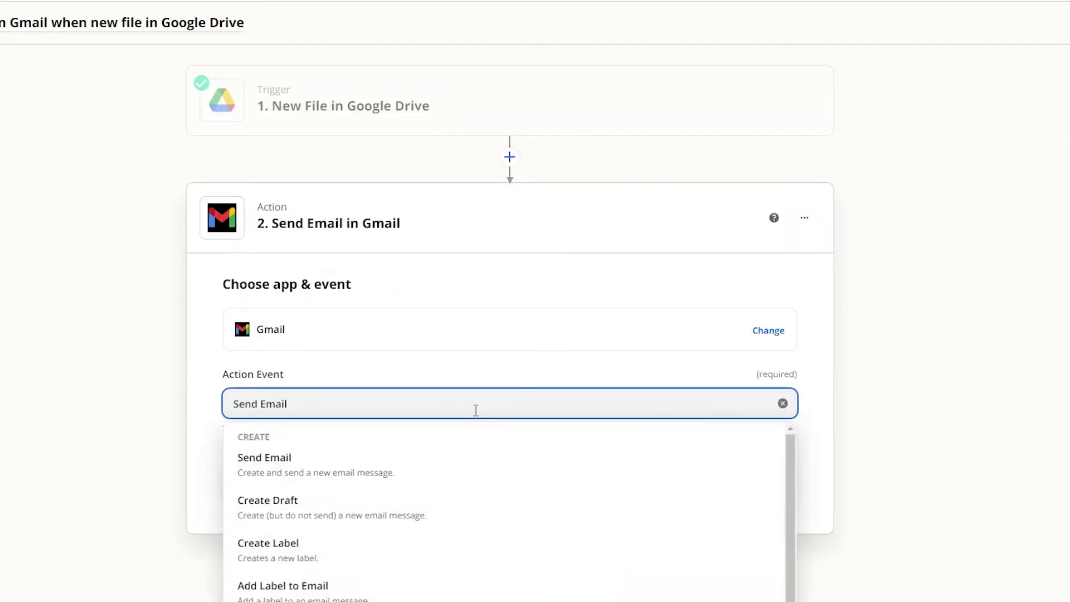
{"action": "left_click", "coordinate": [406, 482]}
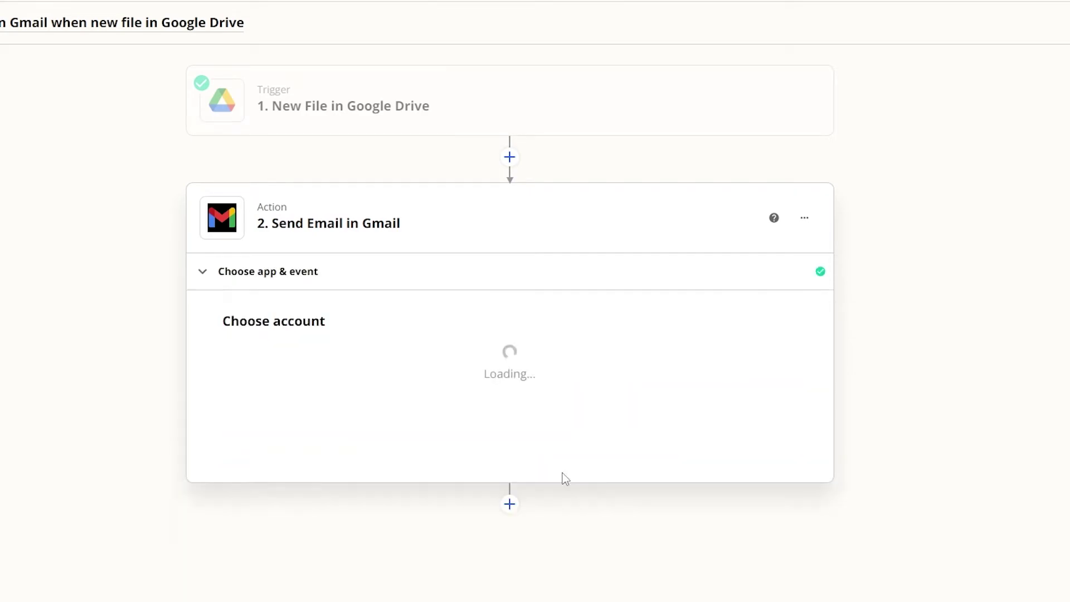
- Connect the Gmail account to the Send Email action, granting Zapier access, and continue to the action setup
{"action": "left_click", "coordinate": [539, 368]}
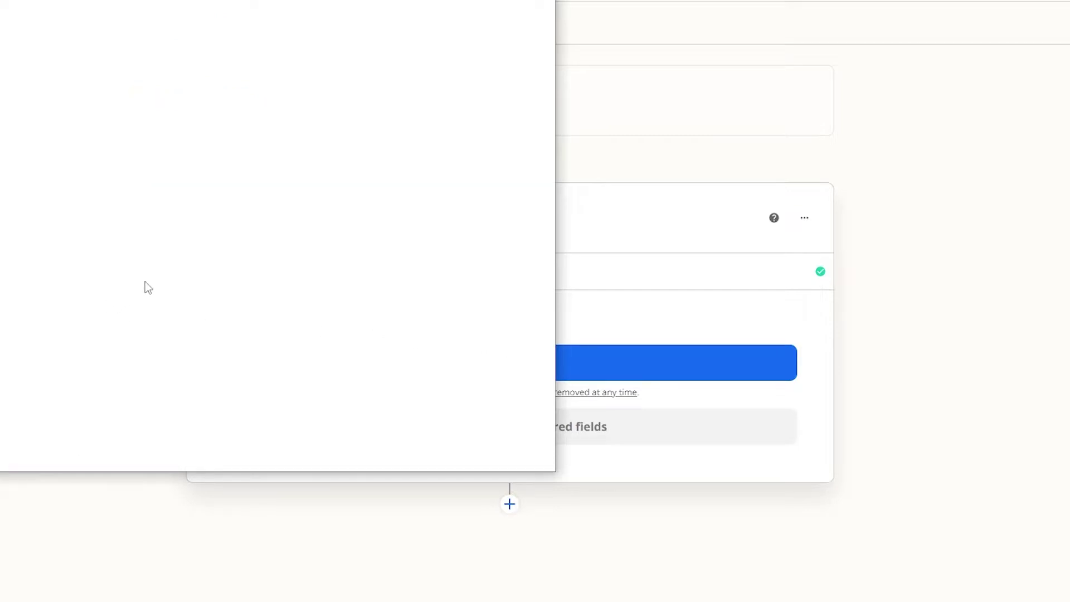
{"action": "left_click", "coordinate": [268, 449]}
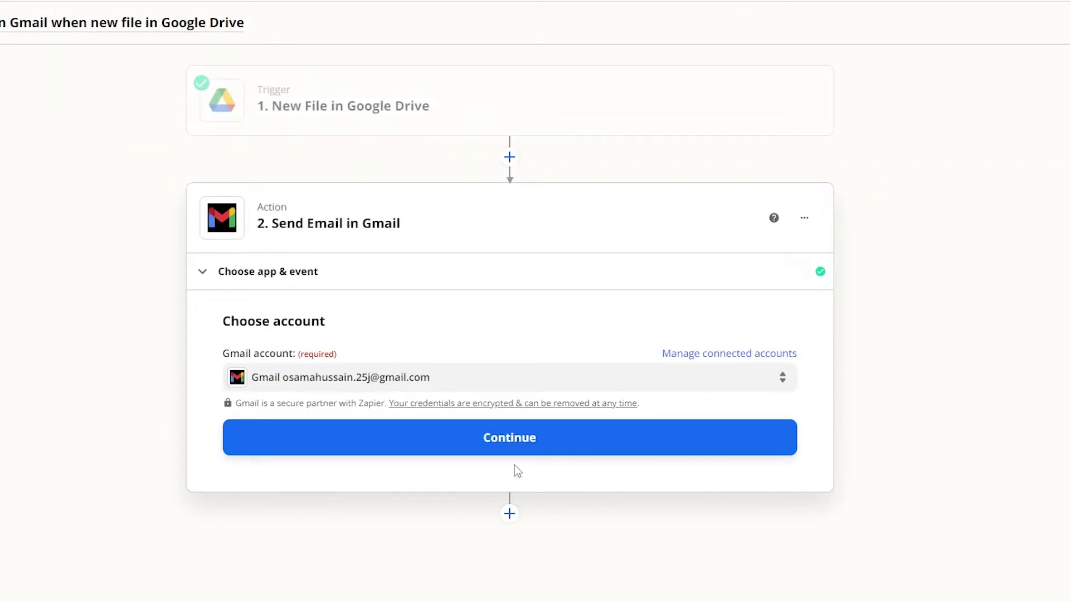
{"action": "left_click", "coordinate": [510, 443]}
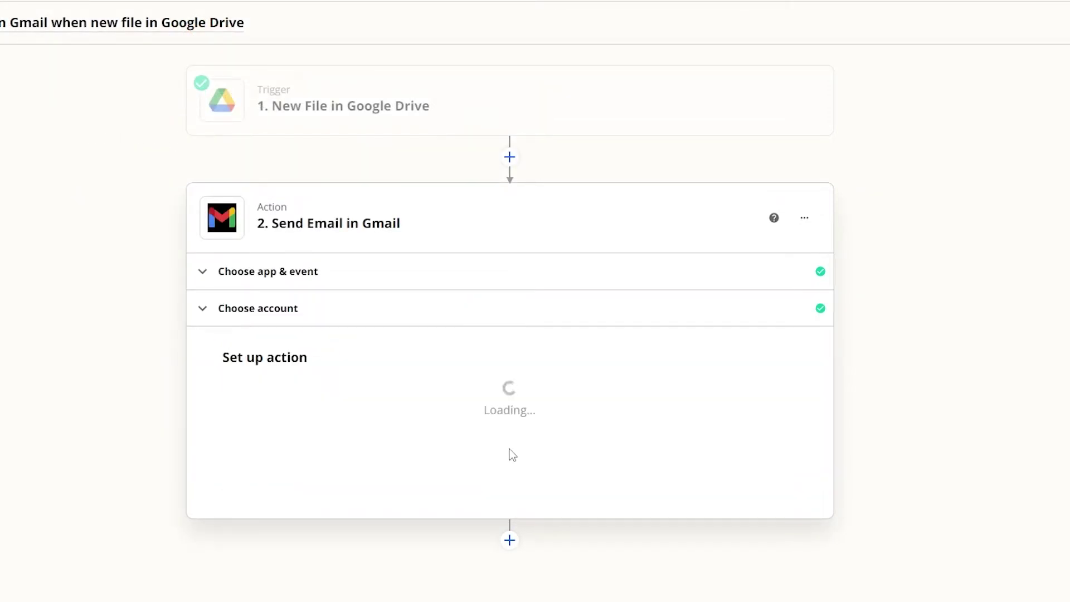
- Insert the Title of the new Google Drive file as data in the email's To field
{"action": "left_click", "coordinate": [308, 402]}
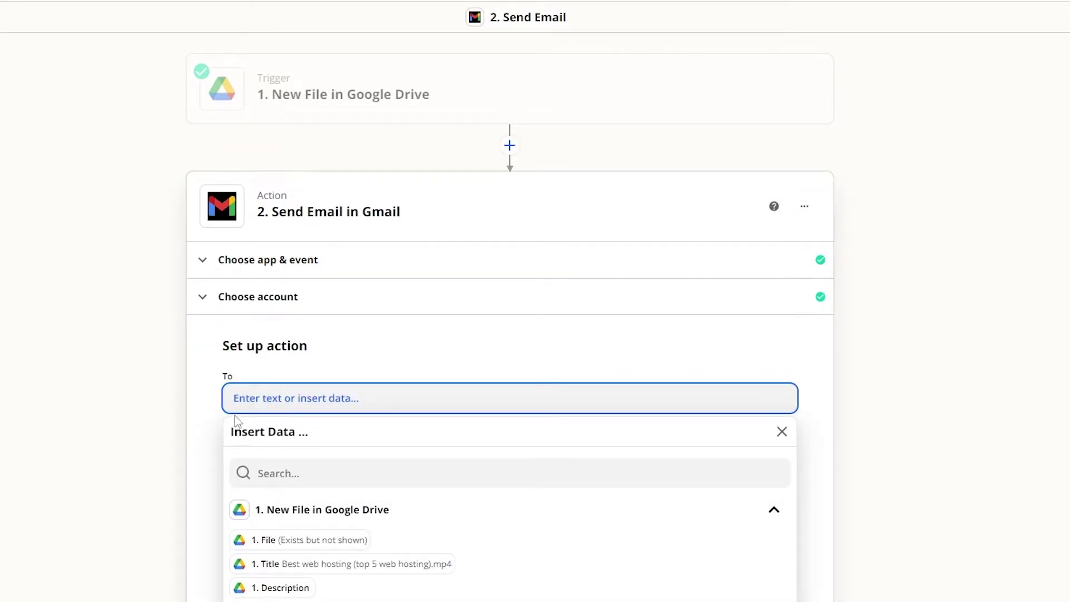
{"action": "scroll", "coordinate": [270, 564], "scroll_direction": "down", "scroll_amount": 4}
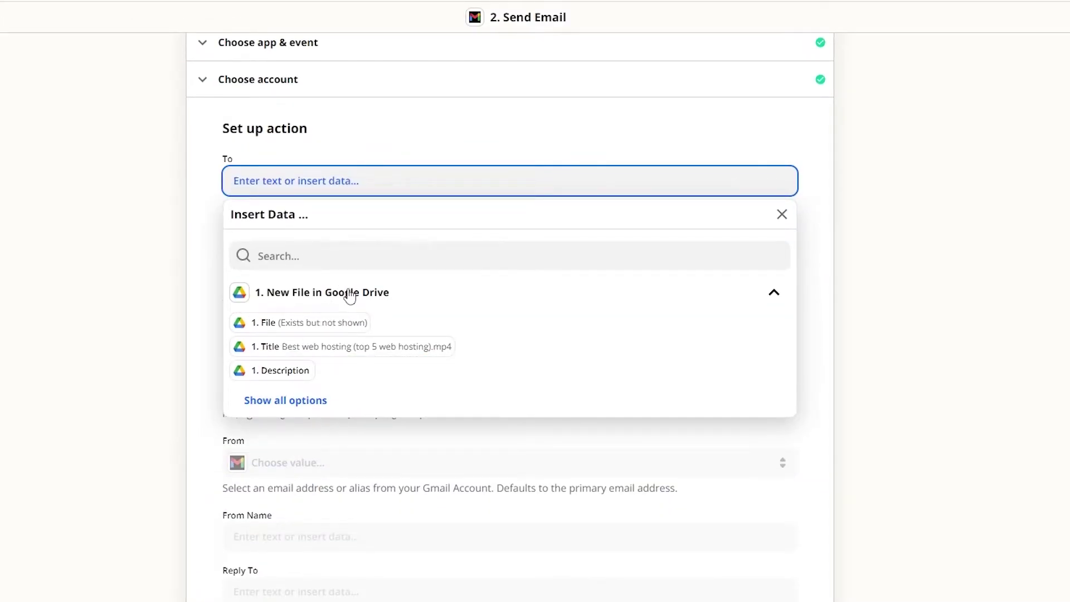
{"action": "left_click", "coordinate": [350, 297]}
{"action": "left_click", "coordinate": [626, 289]}
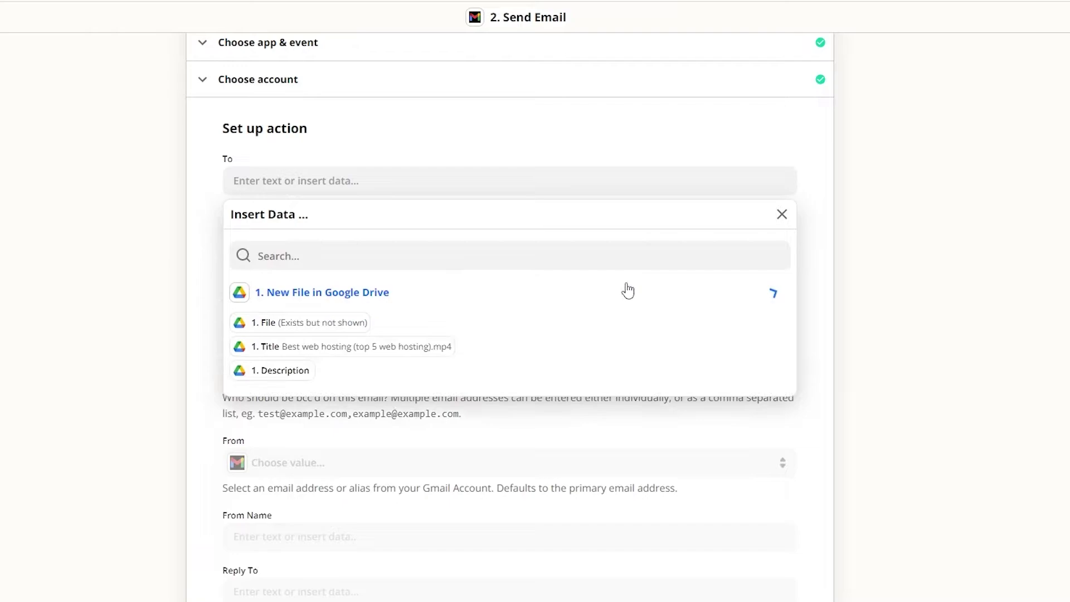
{"action": "left_click", "coordinate": [337, 344]}
{"action": "left_click", "coordinate": [210, 343]}
- Examine the remaining fields of the Send Email action, from Cc and Bcc through Subject and Body to Attachments
{"action": "scroll", "coordinate": [211, 344], "scroll_direction": "down", "scroll_amount": 3}
{"action": "scroll", "coordinate": [243, 252], "scroll_direction": "up", "scroll_amount": 1}
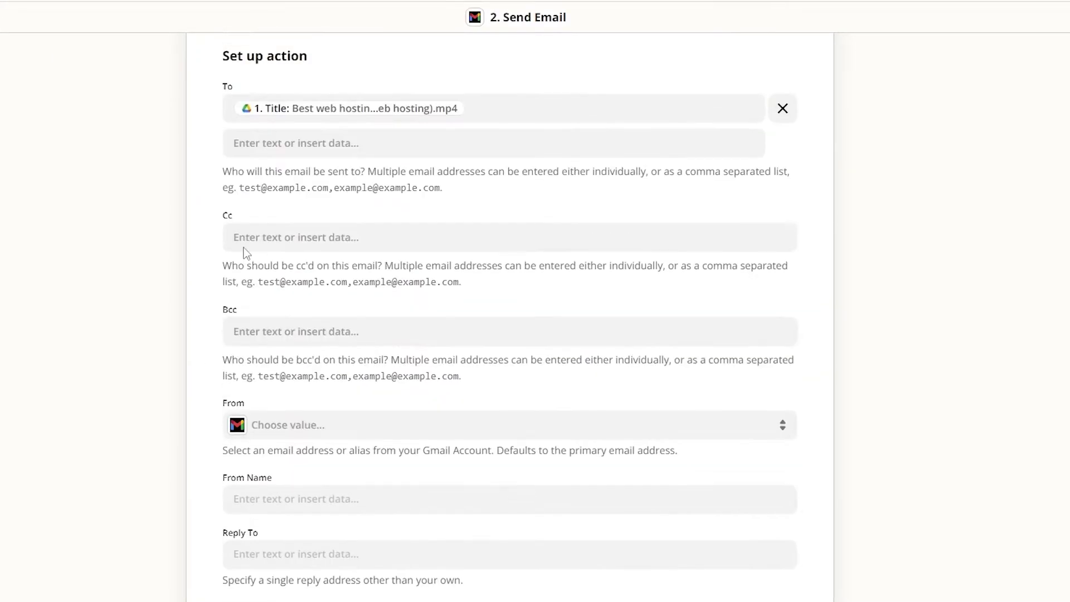
{"action": "scroll", "coordinate": [294, 399], "scroll_direction": "down", "scroll_amount": 3}
{"action": "scroll", "coordinate": [290, 370], "scroll_direction": "down", "scroll_amount": 6}
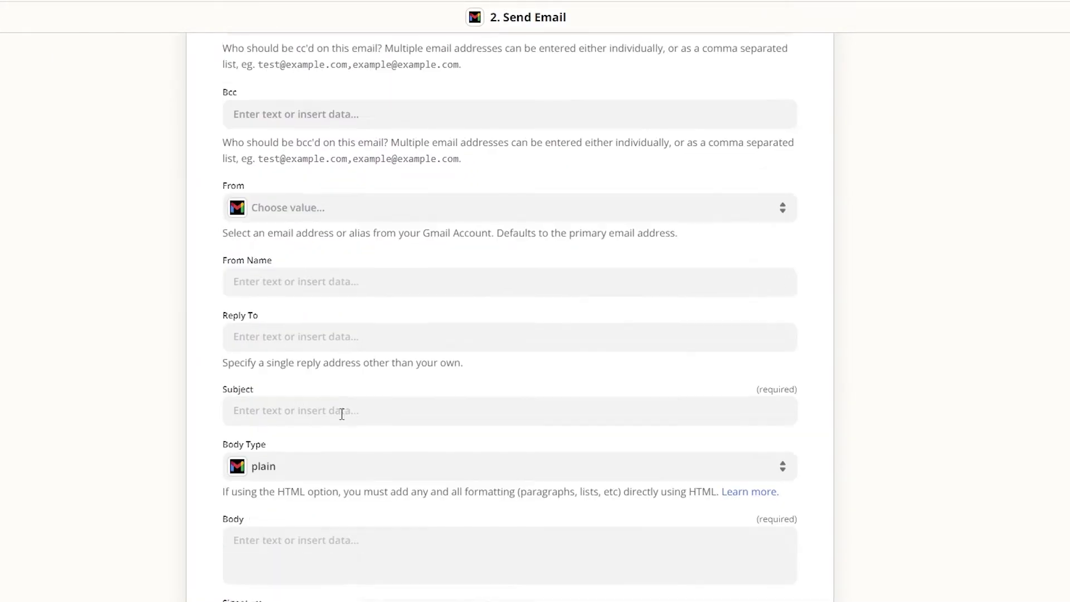
{"action": "scroll", "coordinate": [339, 432], "scroll_direction": "up", "scroll_amount": 9}
{"action": "scroll", "coordinate": [341, 438], "scroll_direction": "up", "scroll_amount": 6}
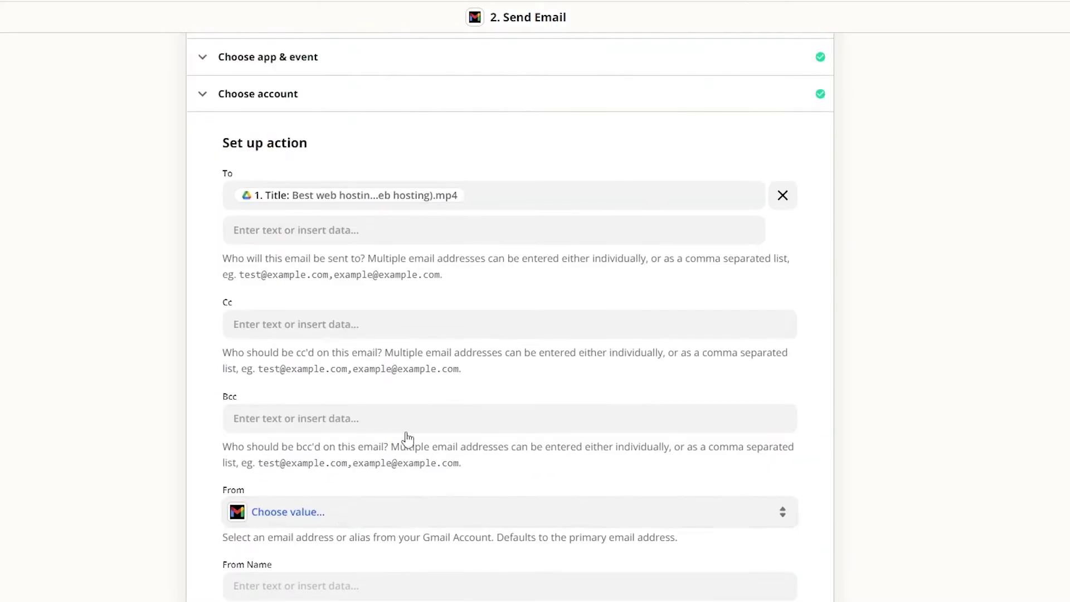
{"action": "scroll", "coordinate": [357, 470], "scroll_direction": "down", "scroll_amount": 9}
{"action": "scroll", "coordinate": [389, 471], "scroll_direction": "down", "scroll_amount": 6}
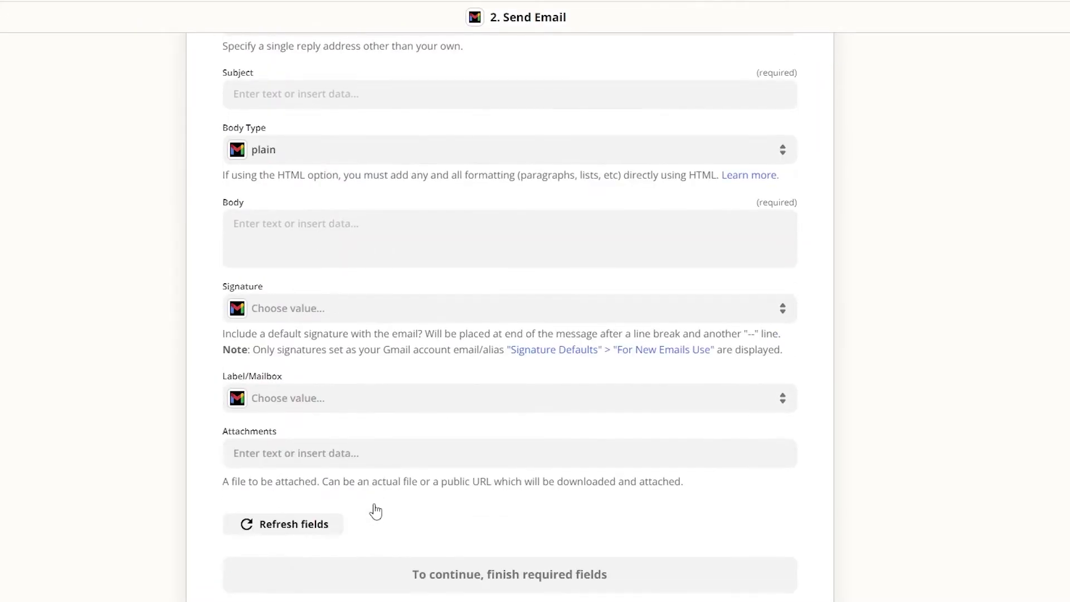
{"action": "scroll", "coordinate": [409, 478], "scroll_direction": "up", "scroll_amount": 6}
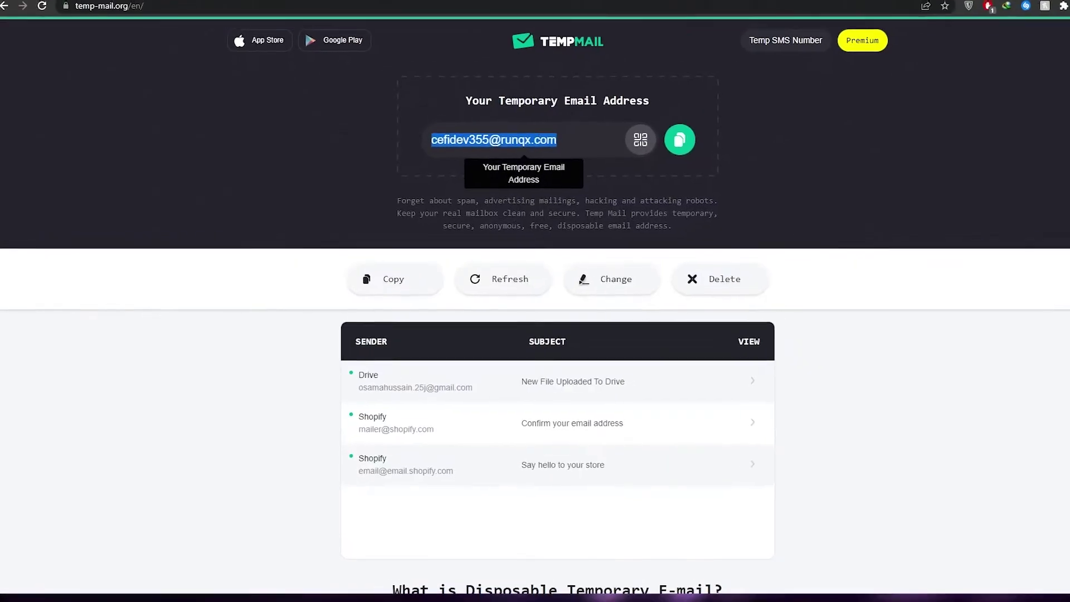
- Switch to the Temp Mail inbox and open the email "New File Uploaded To Drive" from Drive
{"action": "scroll", "coordinate": [453, 431], "scroll_direction": "down", "scroll_amount": 2}
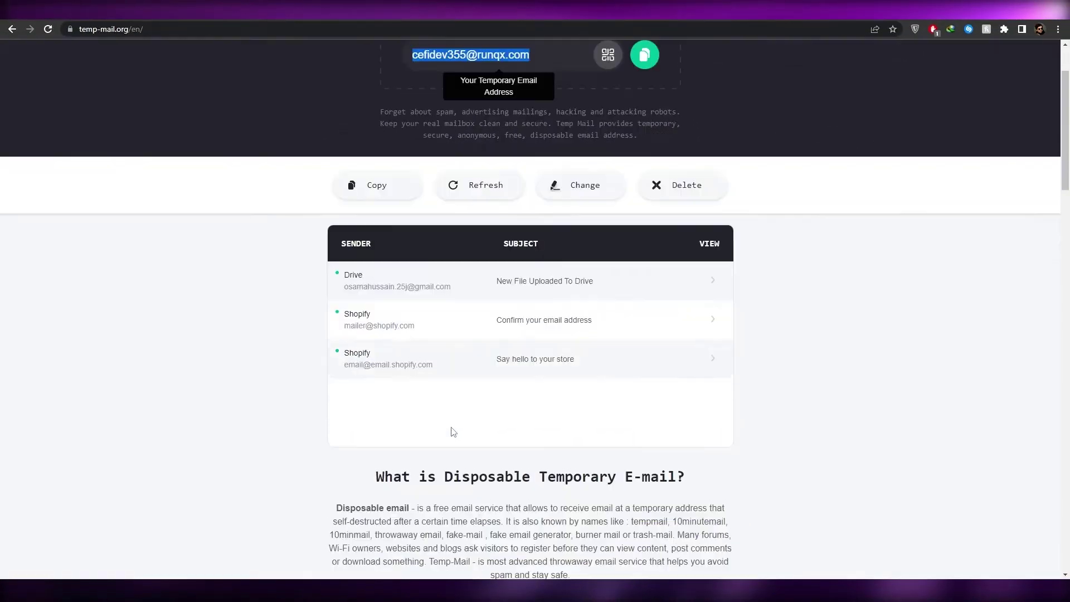
{"action": "left_click", "coordinate": [379, 273]}
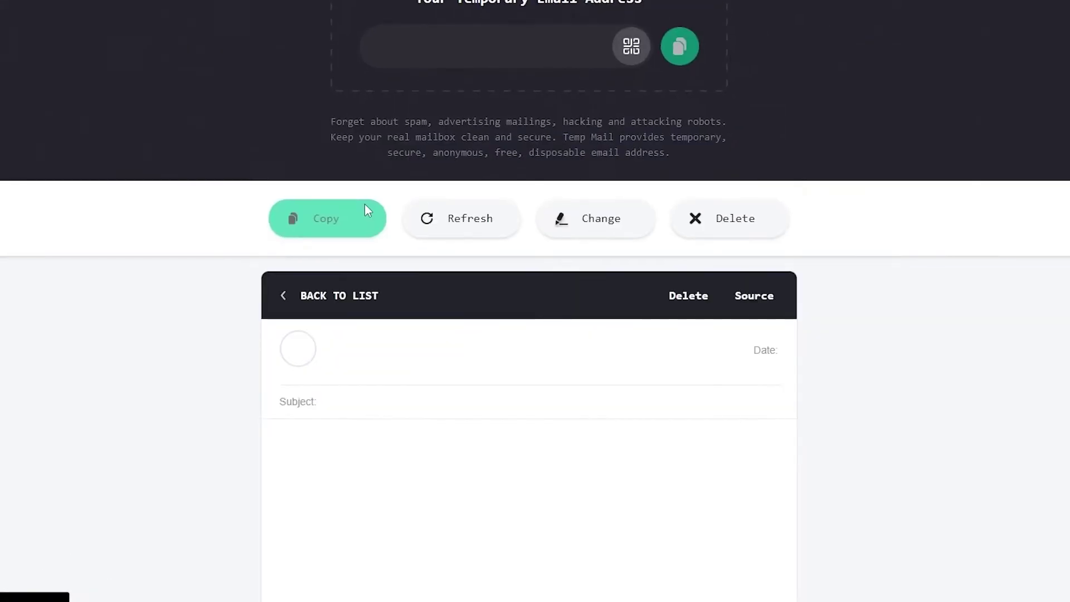
- Read the body of the "New File Uploaded To Drive" email in the temporary inbox
{"action": "scroll", "coordinate": [364, 202], "scroll_direction": "down", "scroll_amount": 5}
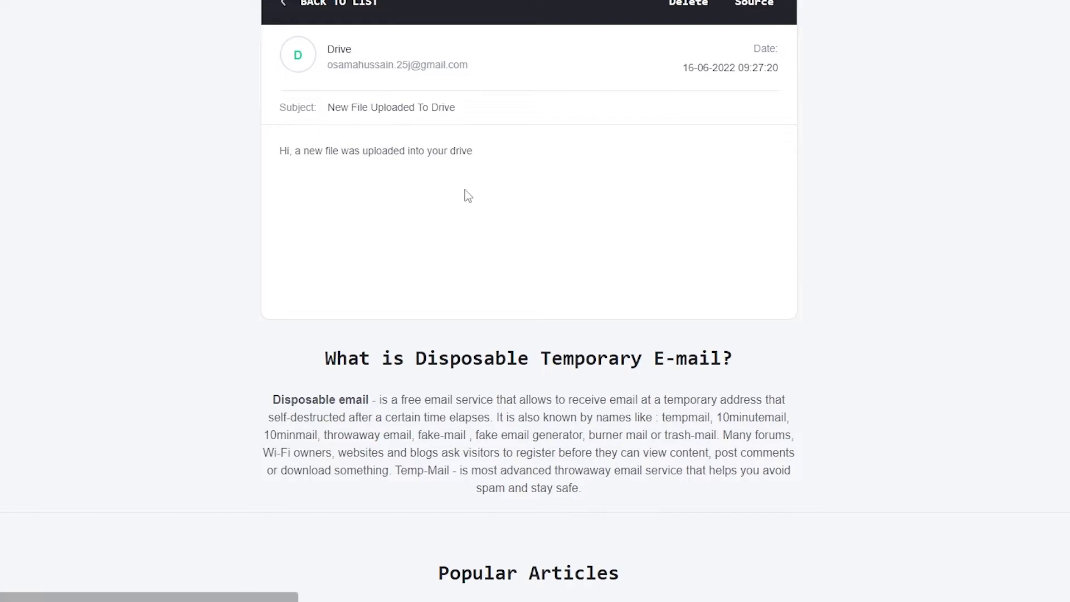
{"action": "left_click_drag", "start_coordinate": [279, 156], "coordinate": [560, 190]}
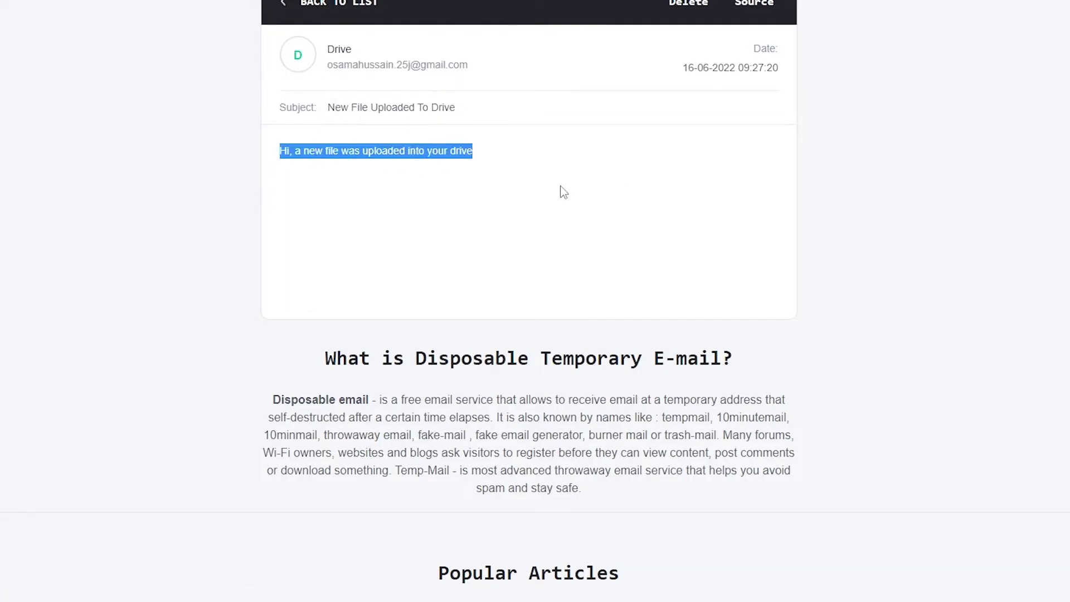
{"action": "left_click", "coordinate": [501, 187]}
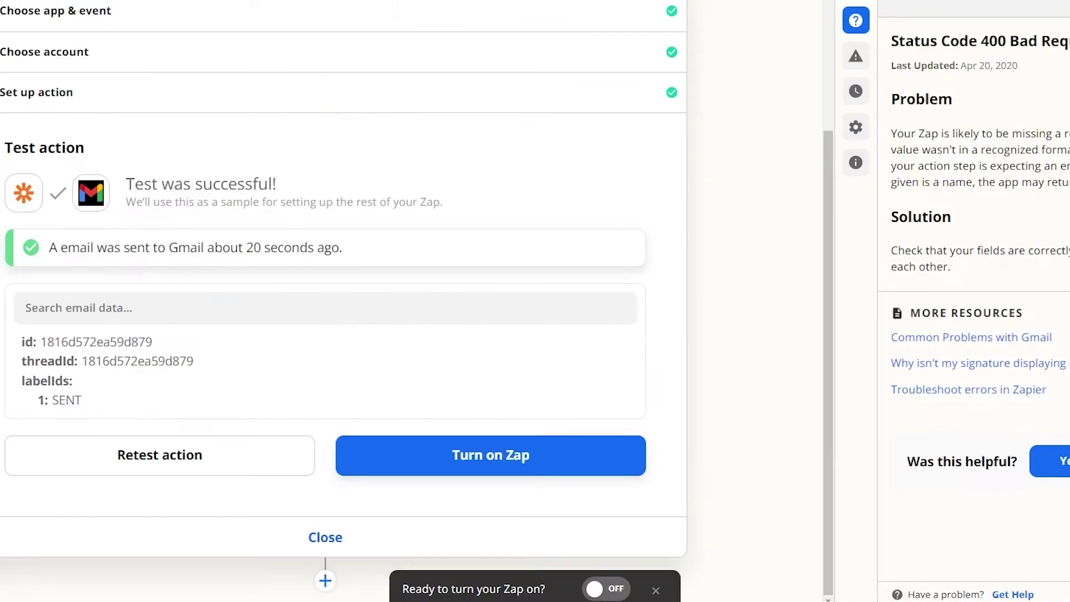
- Return to Zapier, turn on the Gmail Zap and create a new Zap with Webflow as its trigger app
{"action": "left_click", "coordinate": [428, 468]}
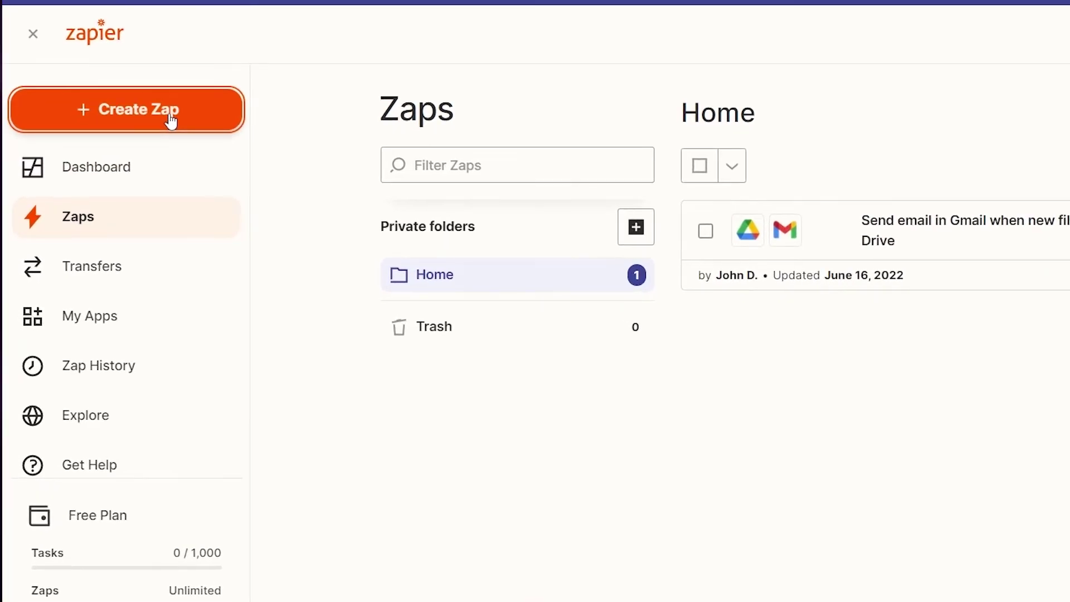
{"action": "left_click", "coordinate": [171, 119]}
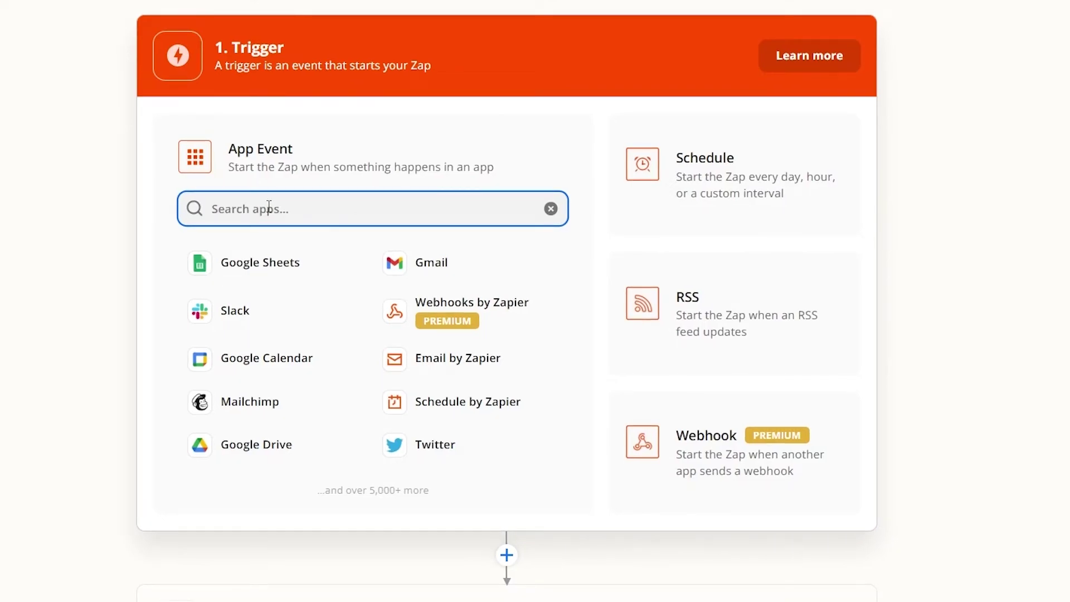
{"action": "type", "text": "web"}
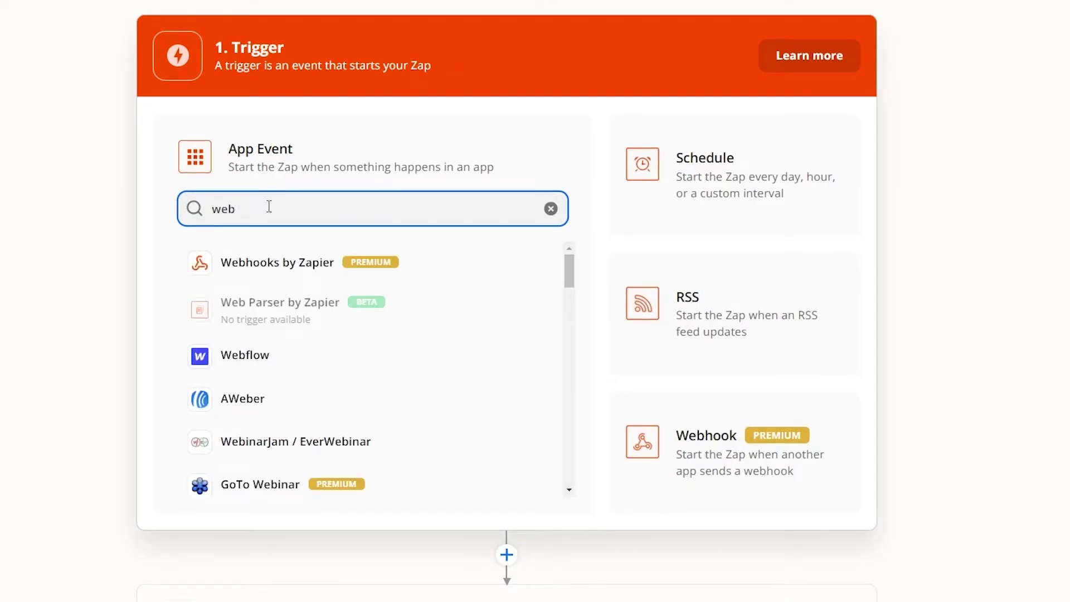
{"action": "left_click", "coordinate": [244, 355]}
- Set the Webflow trigger event to New Order and sign in to the Webflow account
{"action": "left_click", "coordinate": [370, 270]}
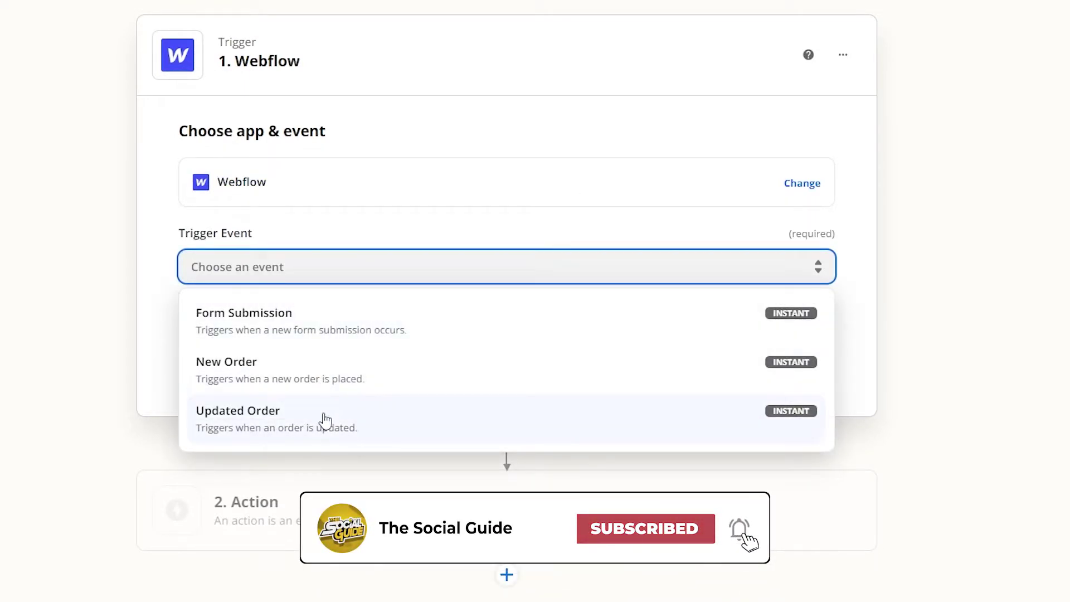
{"action": "left_click", "coordinate": [331, 370]}
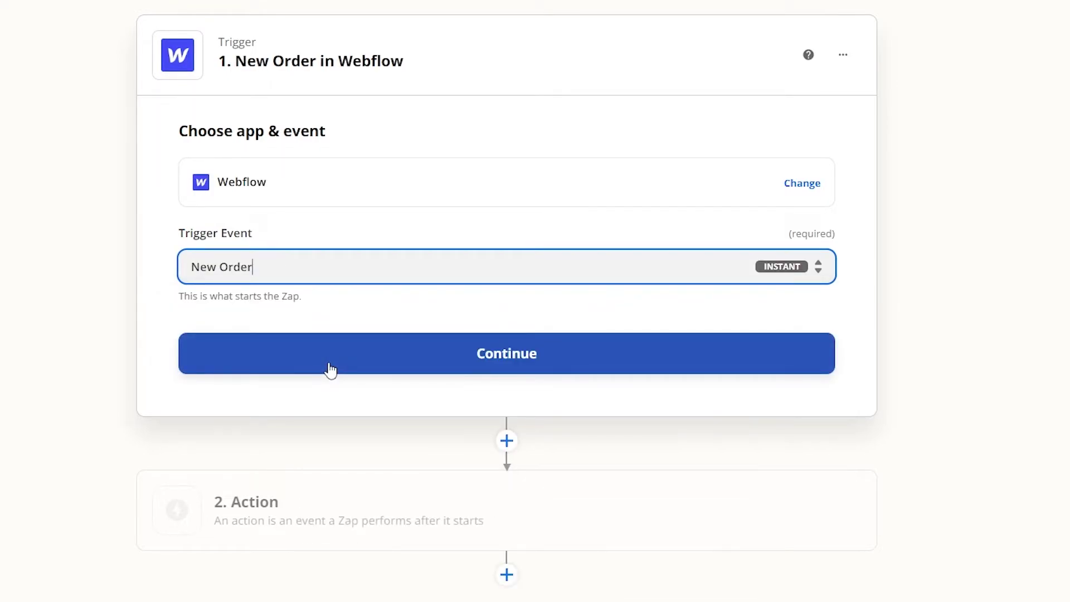
{"action": "left_click", "coordinate": [330, 370]}
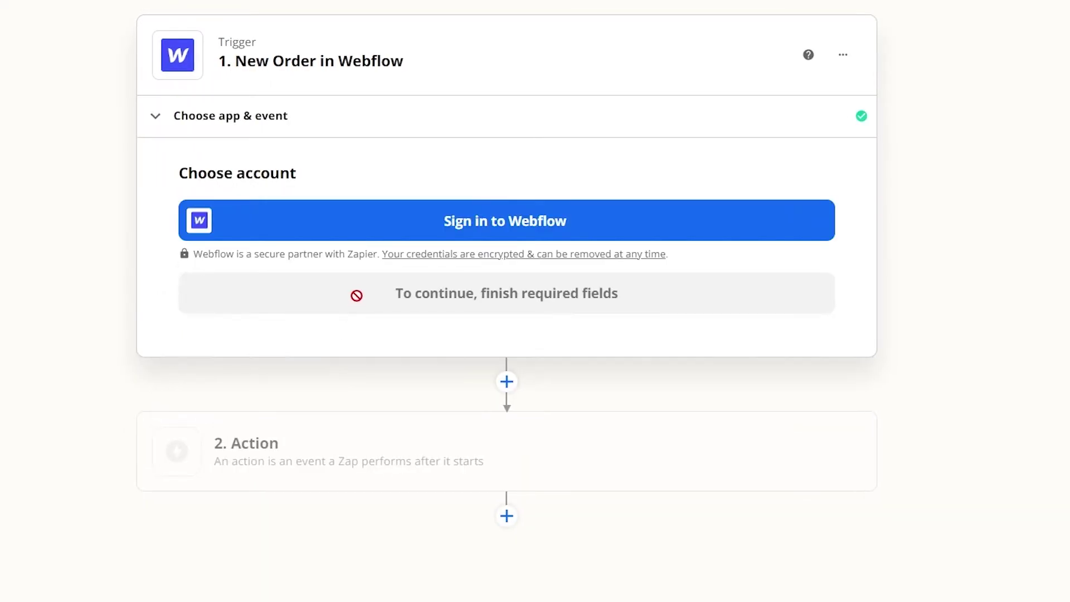
{"action": "left_click", "coordinate": [398, 223]}
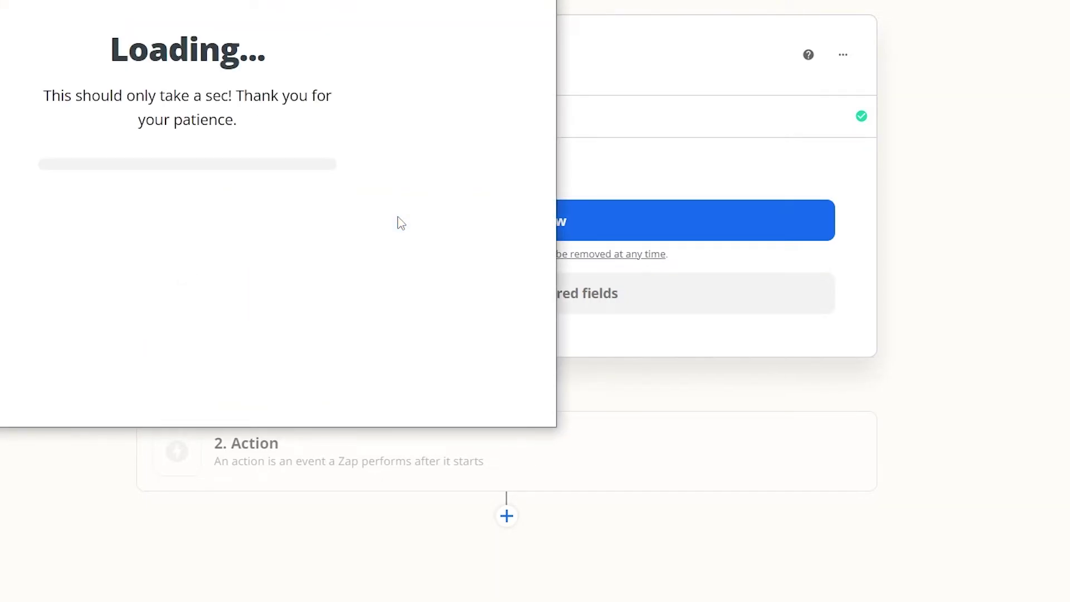
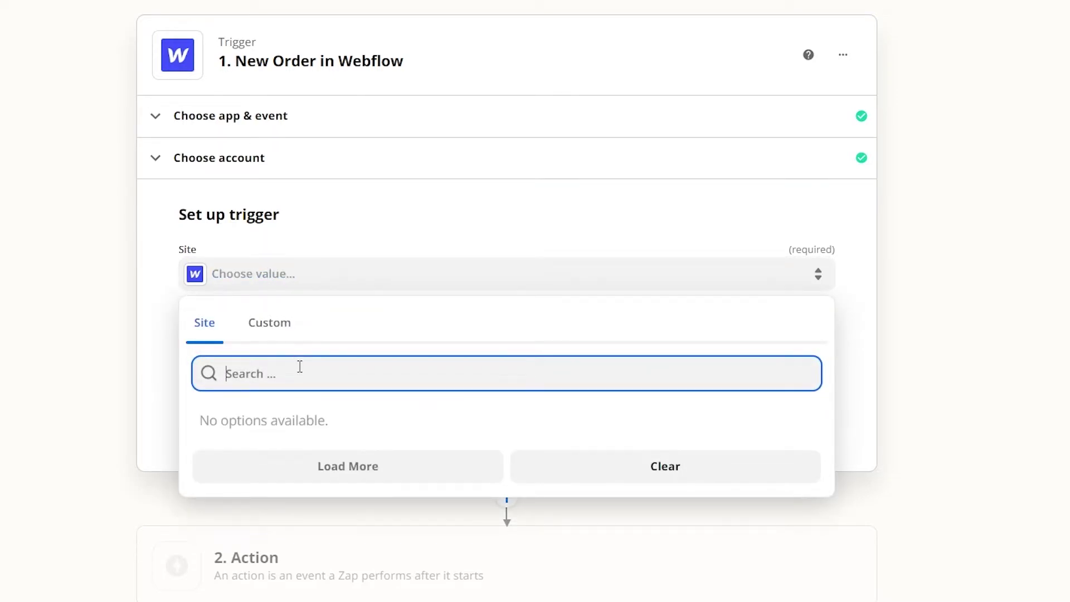
- Check the trigger's Site field for sites to choose and clear its selection
{"action": "left_click", "coordinate": [270, 334]}
{"action": "left_click", "coordinate": [203, 328]}
{"action": "left_click", "coordinate": [655, 470]}
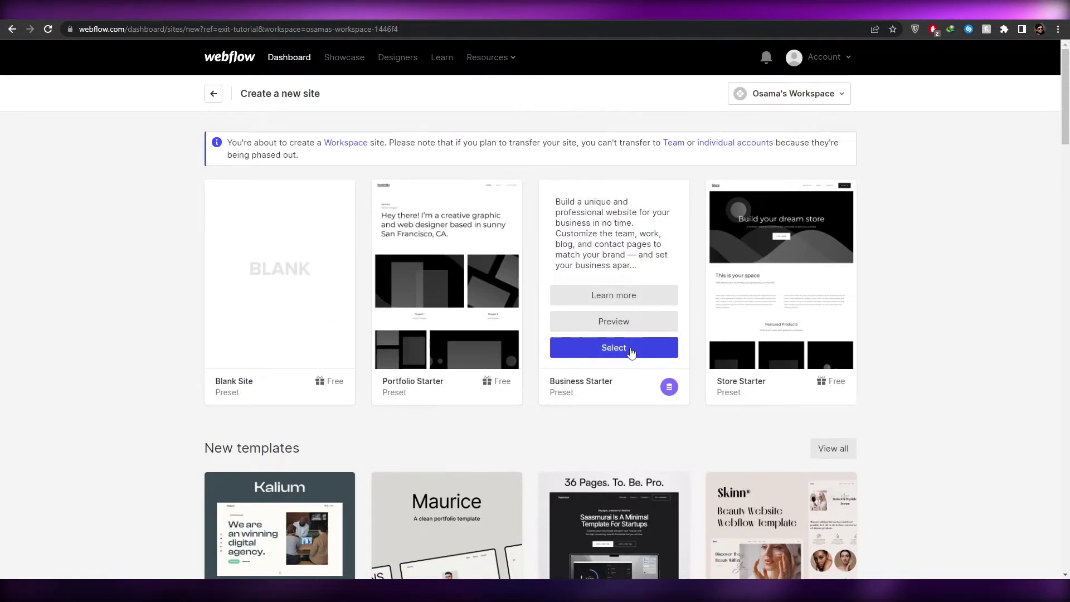
- In Webflow, create a new site from the Business Starter preset and publish it to its webflow.io domain
{"action": "left_click", "coordinate": [630, 348]}
{"action": "left_click", "coordinate": [542, 222]}
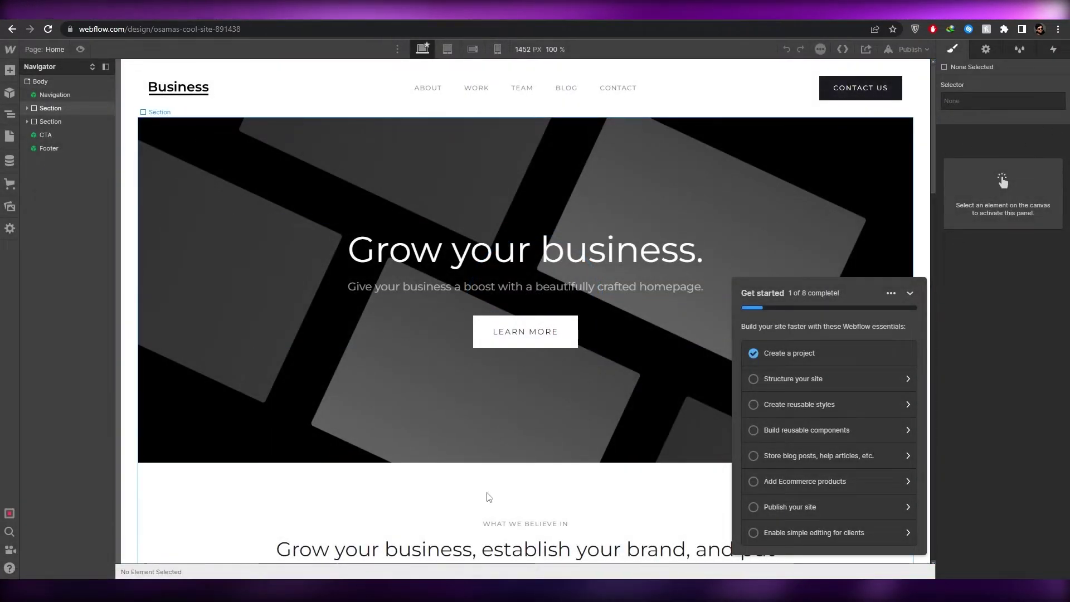
{"action": "left_click", "coordinate": [914, 50]}
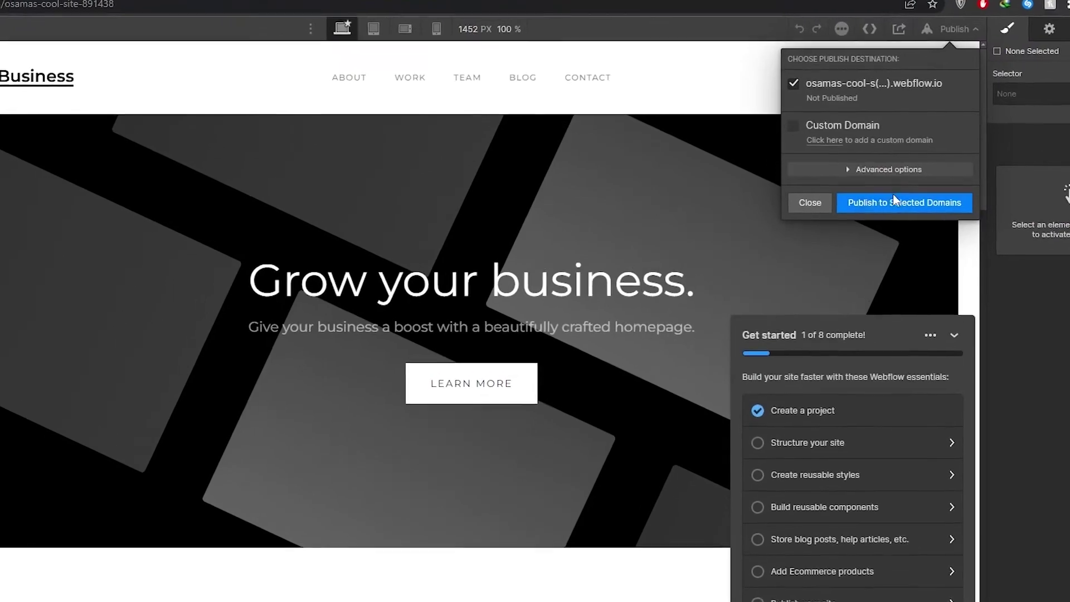
{"action": "left_click", "coordinate": [909, 217]}
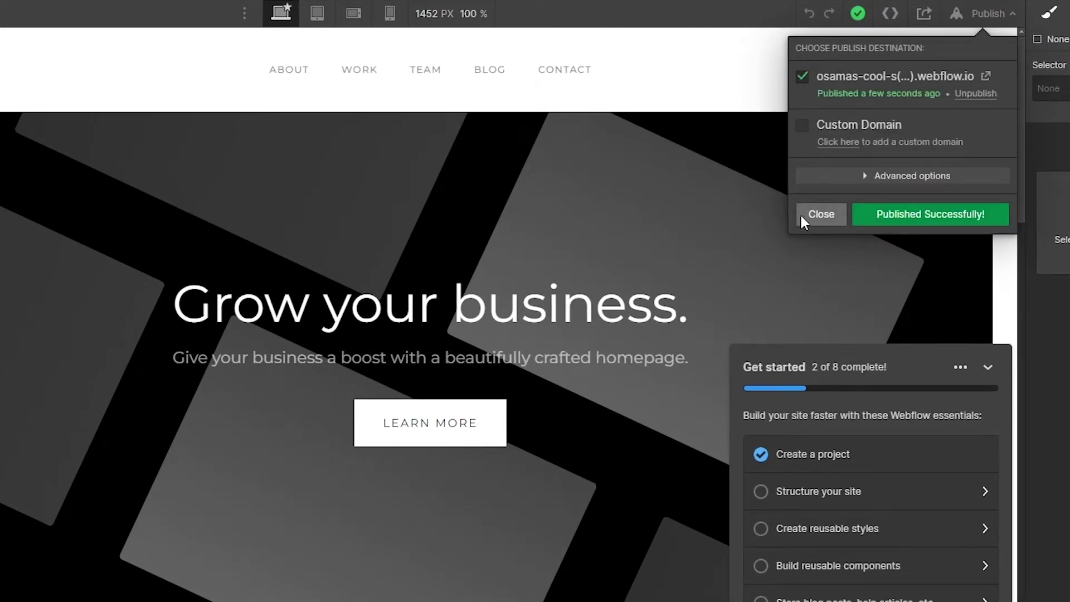
{"action": "left_click", "coordinate": [824, 211]}
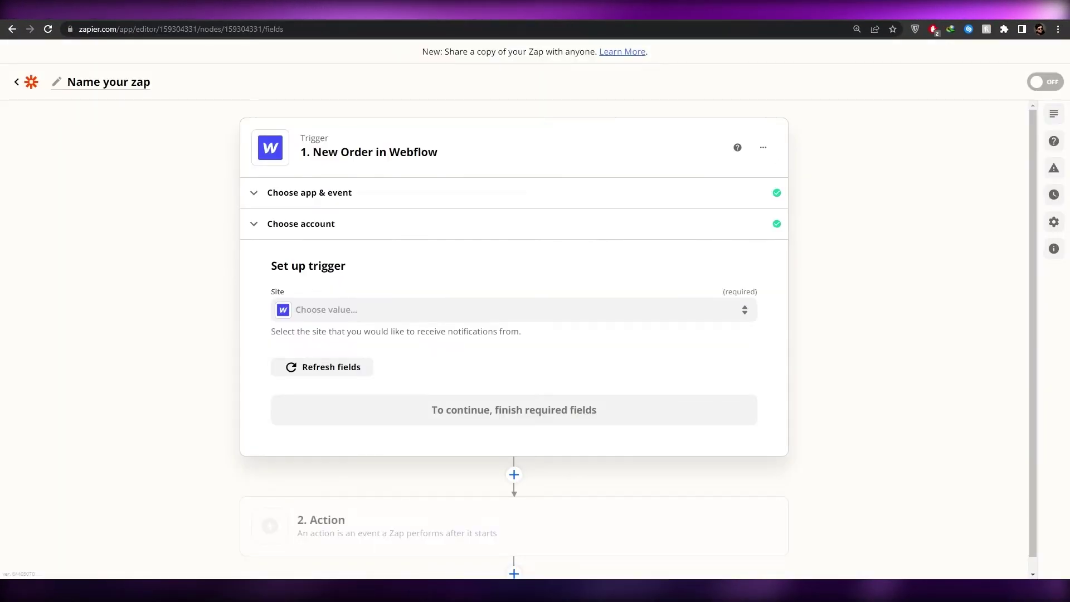
- Switch back to Zapier, reload the Zap editor and try to load more choices in the trigger's Site field
{"action": "left_click", "coordinate": [375, 310]}
{"action": "key", "text": "Escape"}
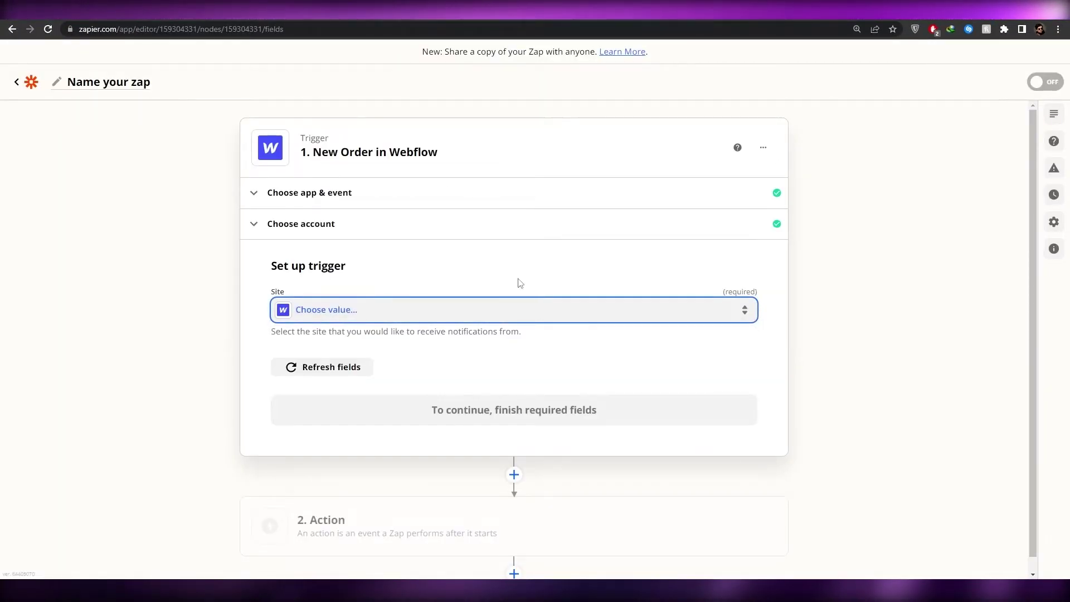
{"action": "left_click", "coordinate": [48, 29]}
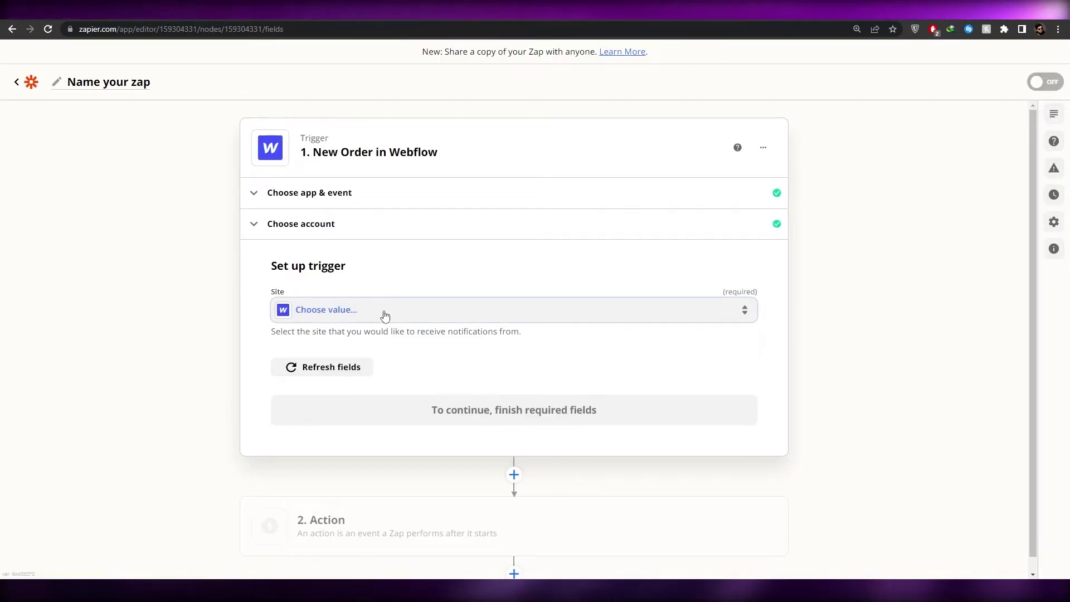
{"action": "left_click", "coordinate": [388, 312]}
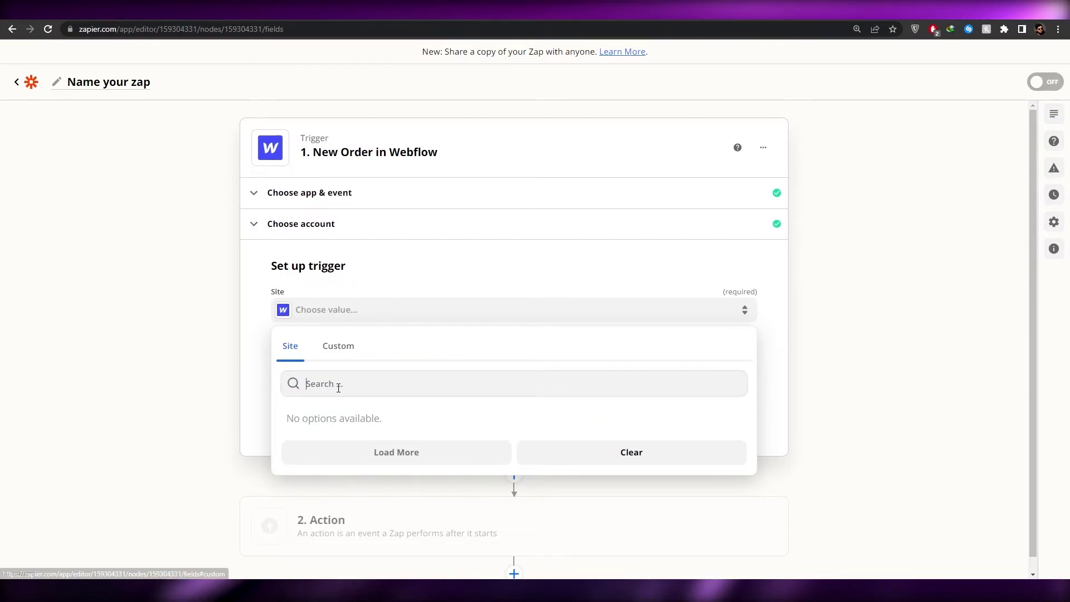
{"action": "left_click", "coordinate": [429, 450]}
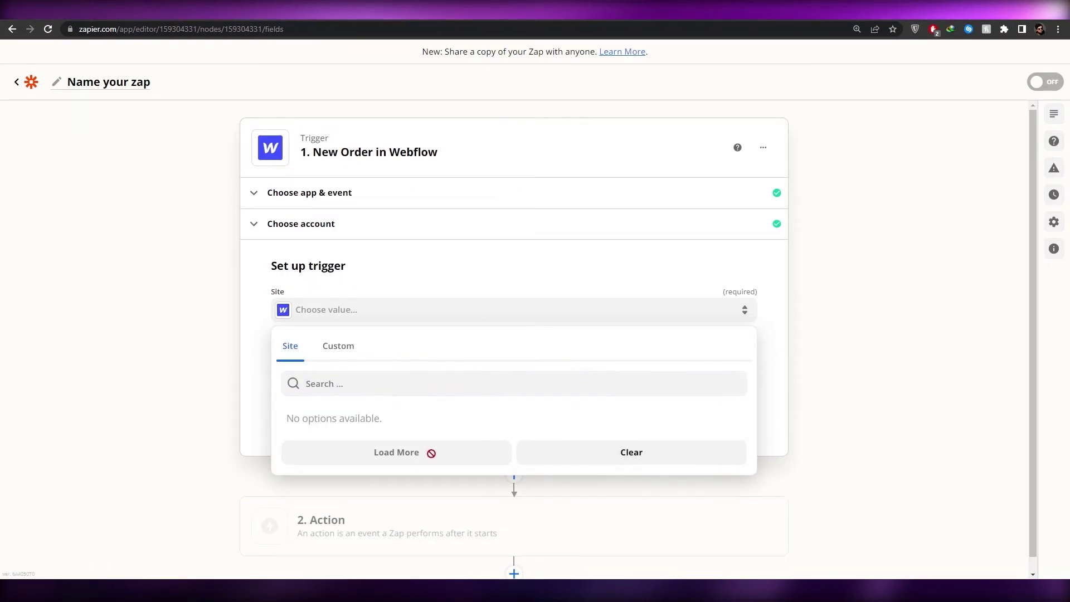
- Compare the Custom and Site choices of the Site field, refresh the trigger's fields and check the site list again
{"action": "left_click", "coordinate": [342, 344]}
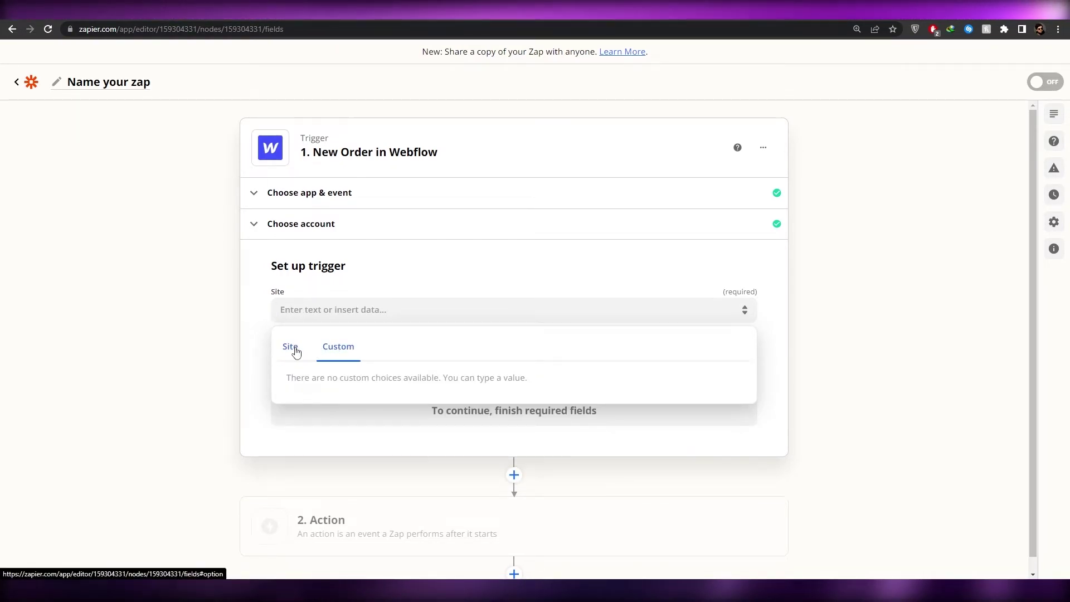
{"action": "left_click", "coordinate": [294, 347]}
{"action": "left_click", "coordinate": [320, 312]}
{"action": "left_click", "coordinate": [354, 308]}
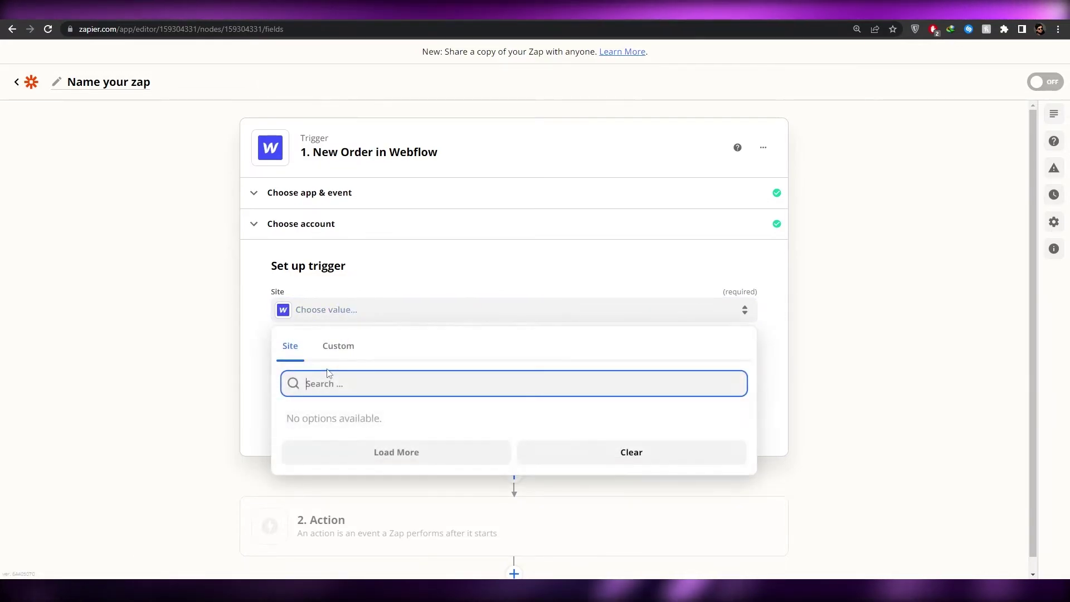
{"action": "left_click", "coordinate": [276, 322]}
{"action": "left_click", "coordinate": [334, 369]}
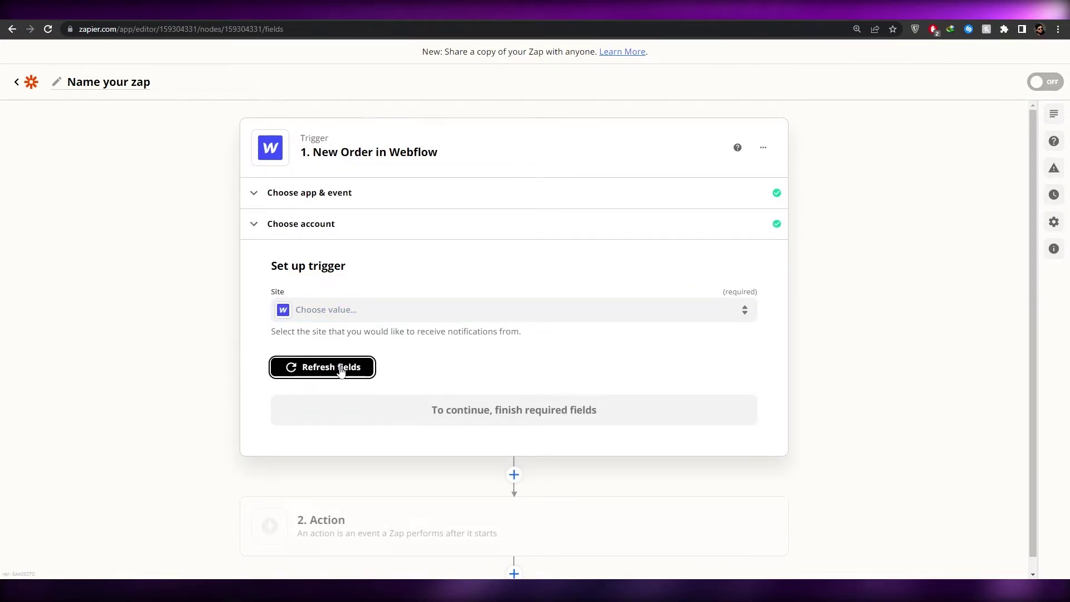
{"action": "left_click", "coordinate": [375, 312]}
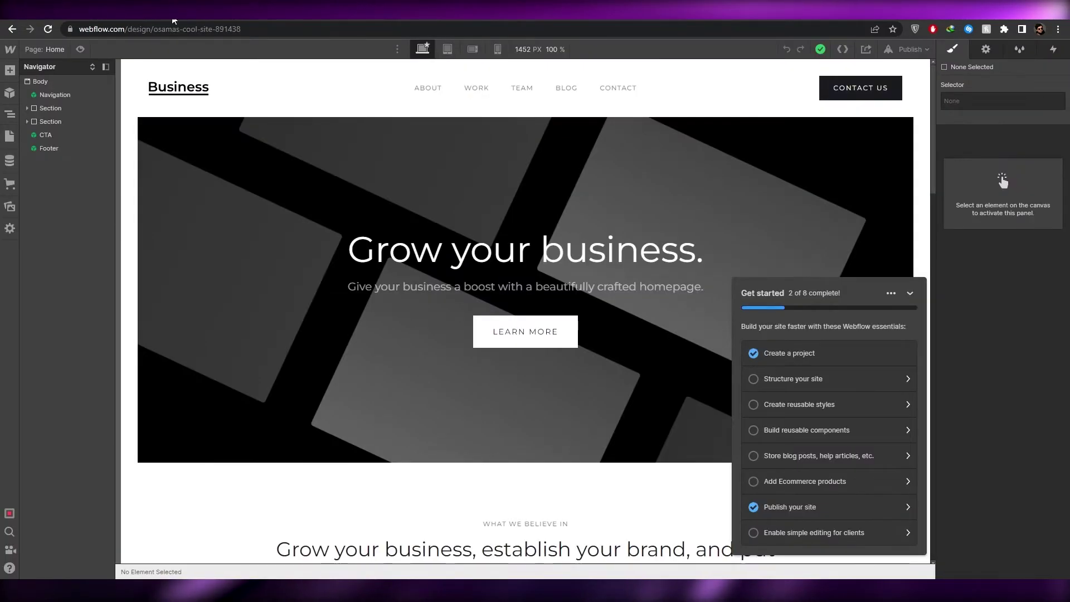
- Switch to Webflow, open the new site's Project Settings and save its General Settings
{"action": "left_click", "coordinate": [10, 49]}
{"action": "left_click", "coordinate": [60, 79]}
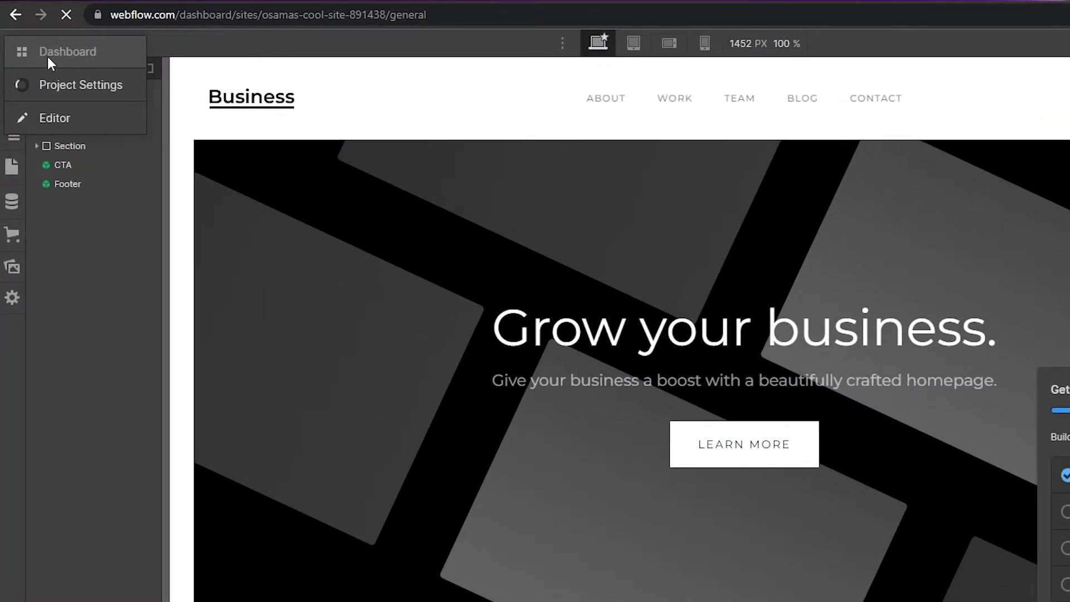
{"action": "scroll", "coordinate": [521, 507], "scroll_direction": "up", "scroll_amount": 15}
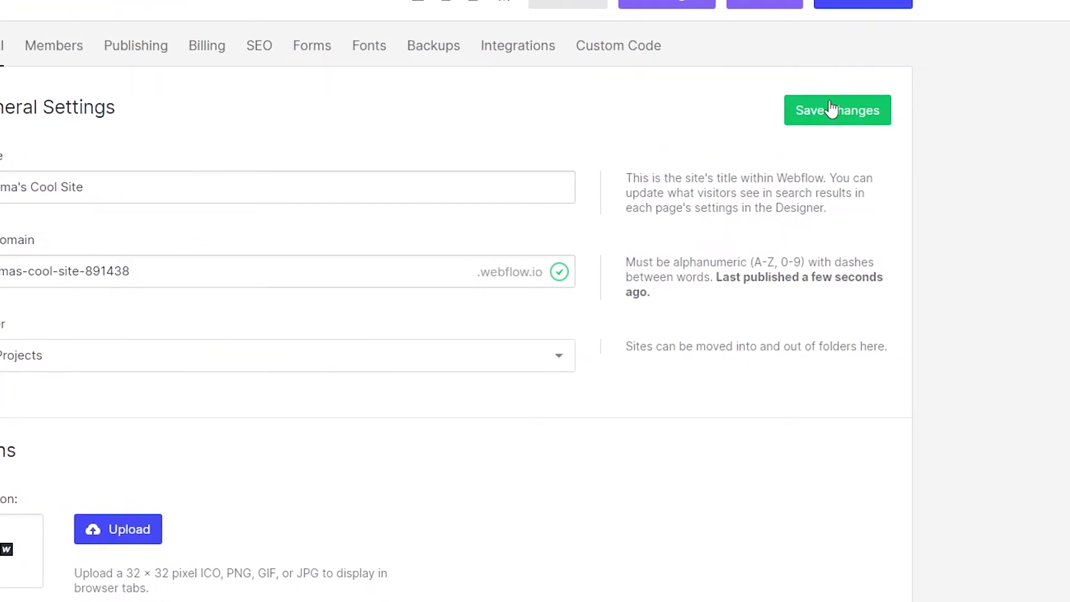
{"action": "left_click", "coordinate": [832, 109]}
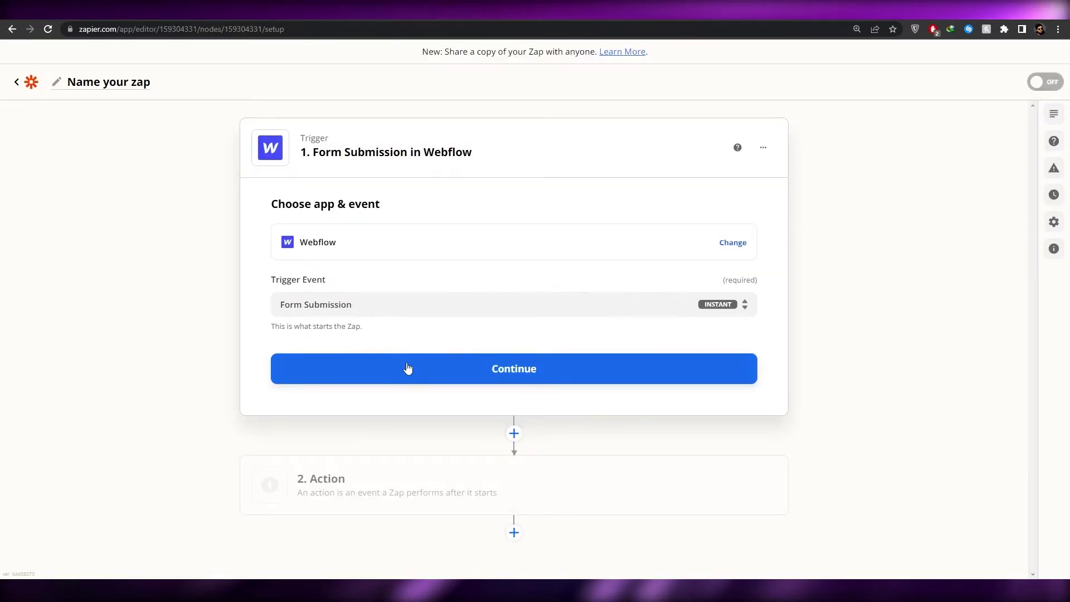
- Try to set up the Form Submission trigger in Zapier with the connected Webflow account, checking its Form Name choices
{"action": "left_click", "coordinate": [406, 368]}
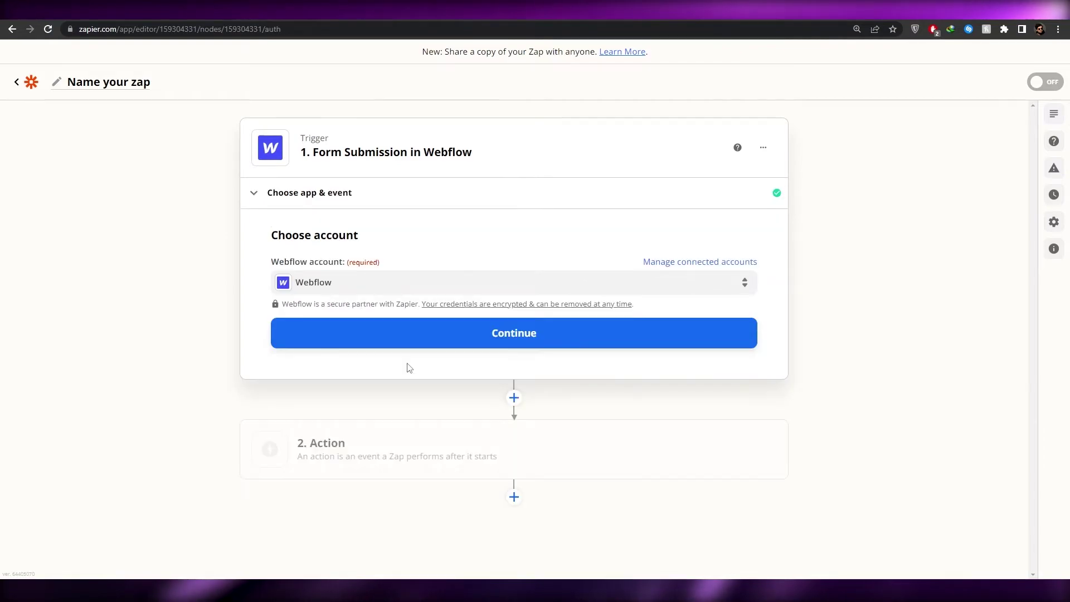
{"action": "left_click", "coordinate": [406, 344]}
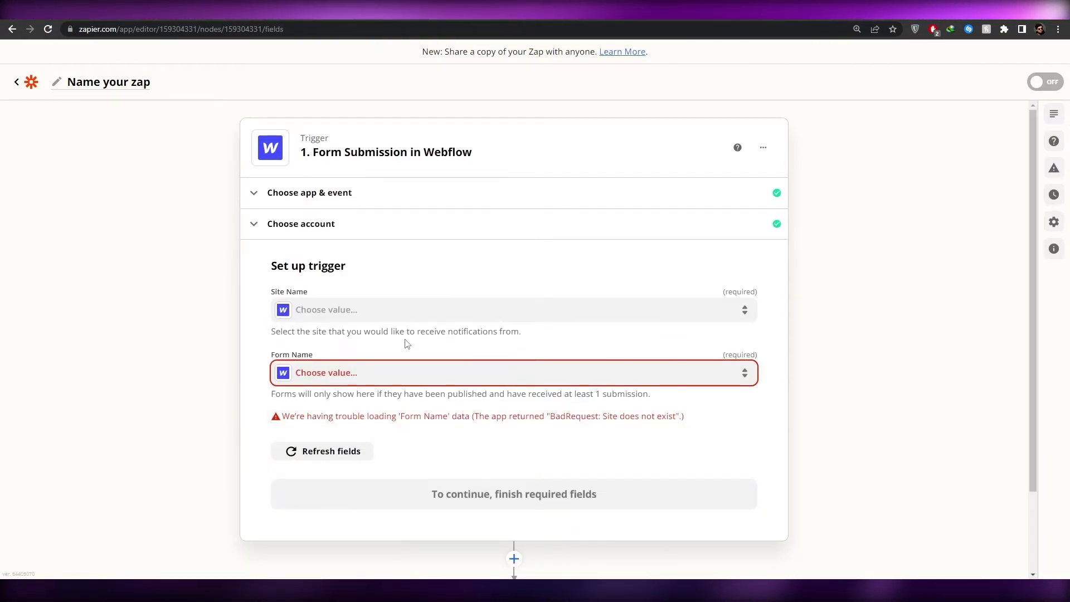
{"action": "left_click", "coordinate": [313, 375]}
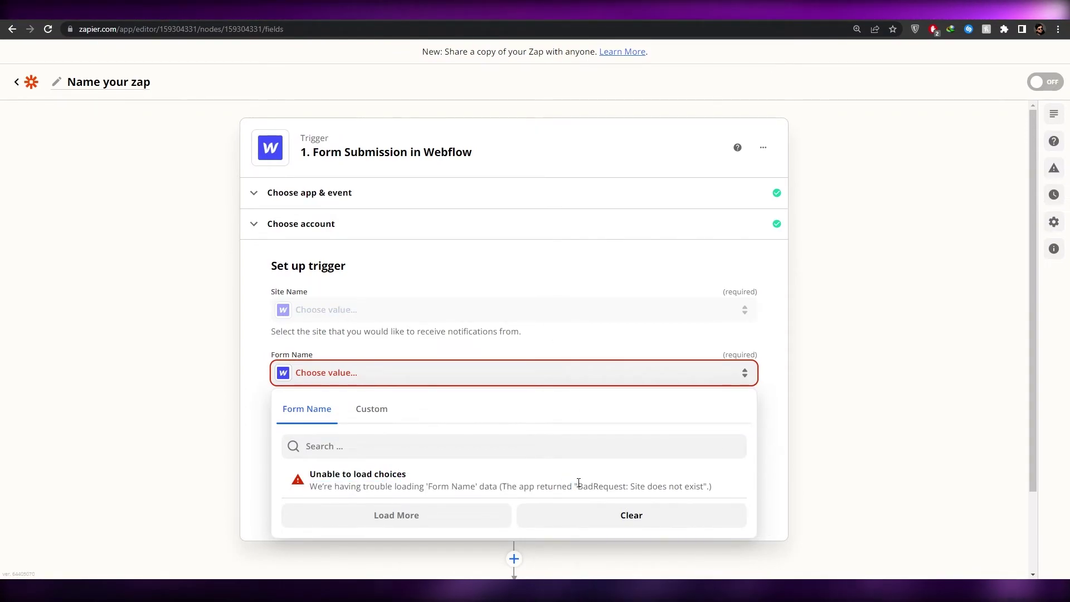
{"action": "left_click", "coordinate": [253, 444]}
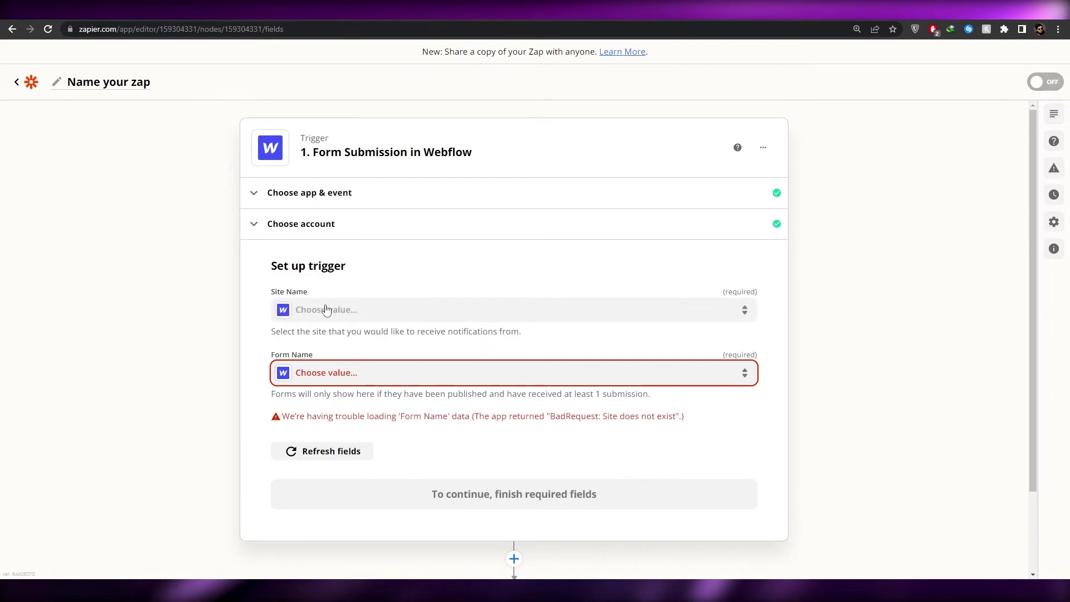
- Change the Webflow trigger event to Updated Order and continue with the connected Webflow account to the trigger setup
{"action": "left_click", "coordinate": [351, 192]}
{"action": "left_click", "coordinate": [346, 304]}
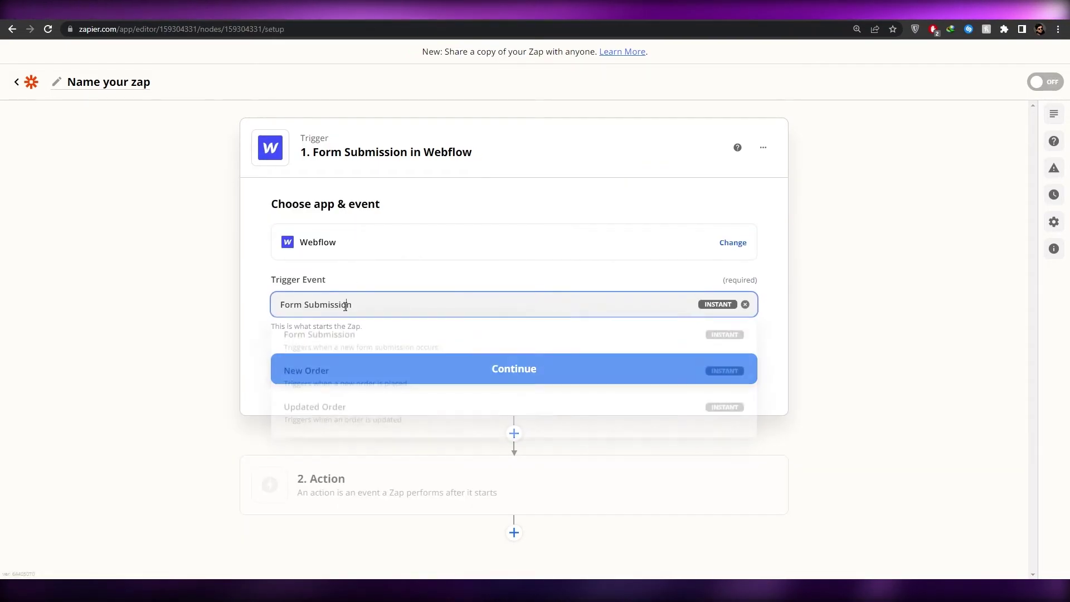
{"action": "left_click", "coordinate": [346, 415]}
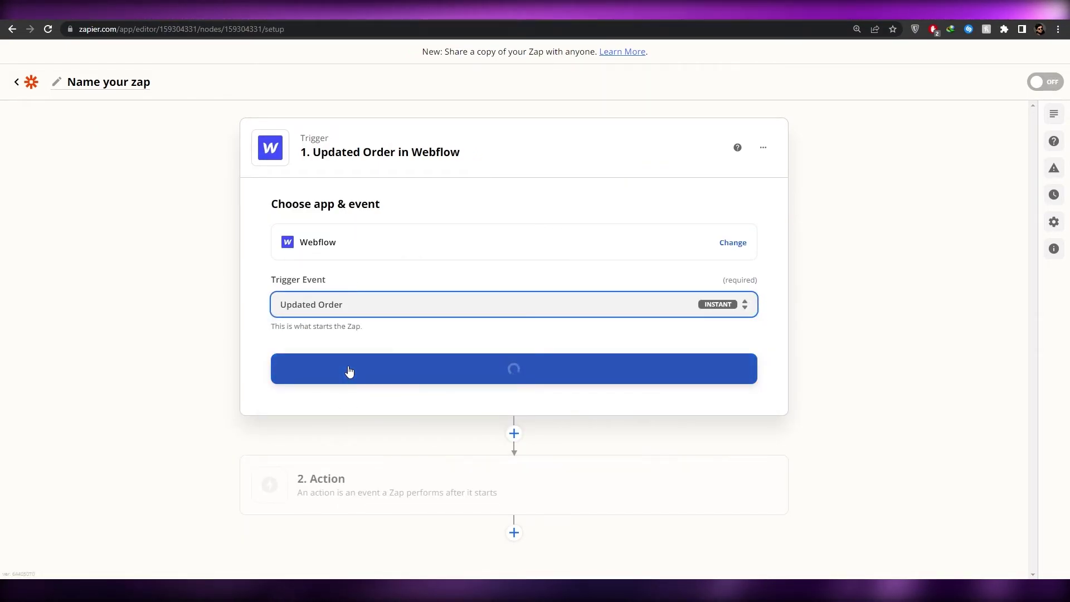
{"action": "left_click", "coordinate": [346, 370]}
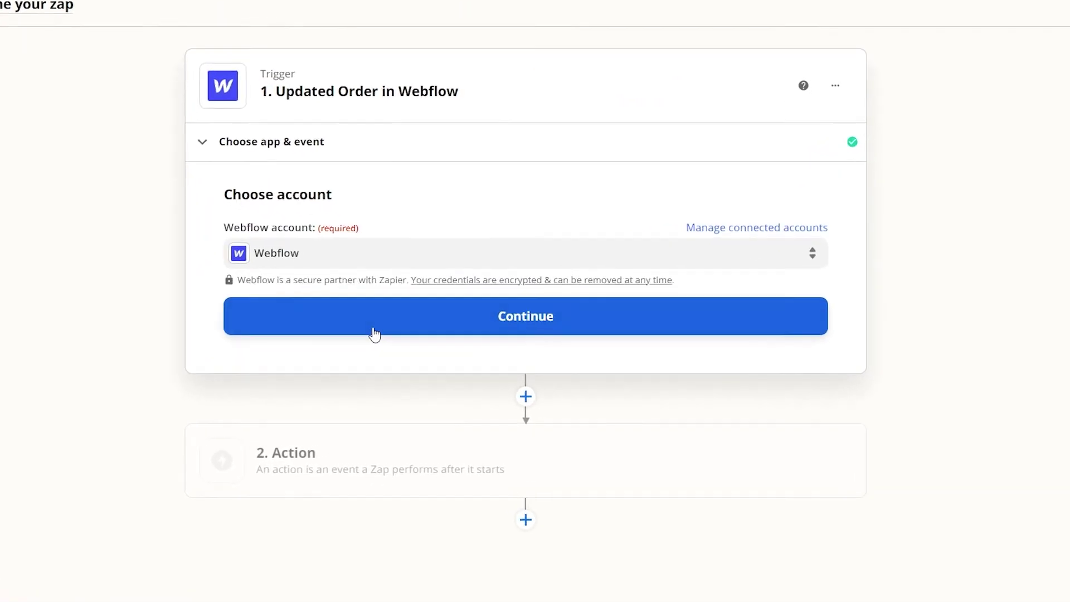
{"action": "left_click", "coordinate": [388, 340]}
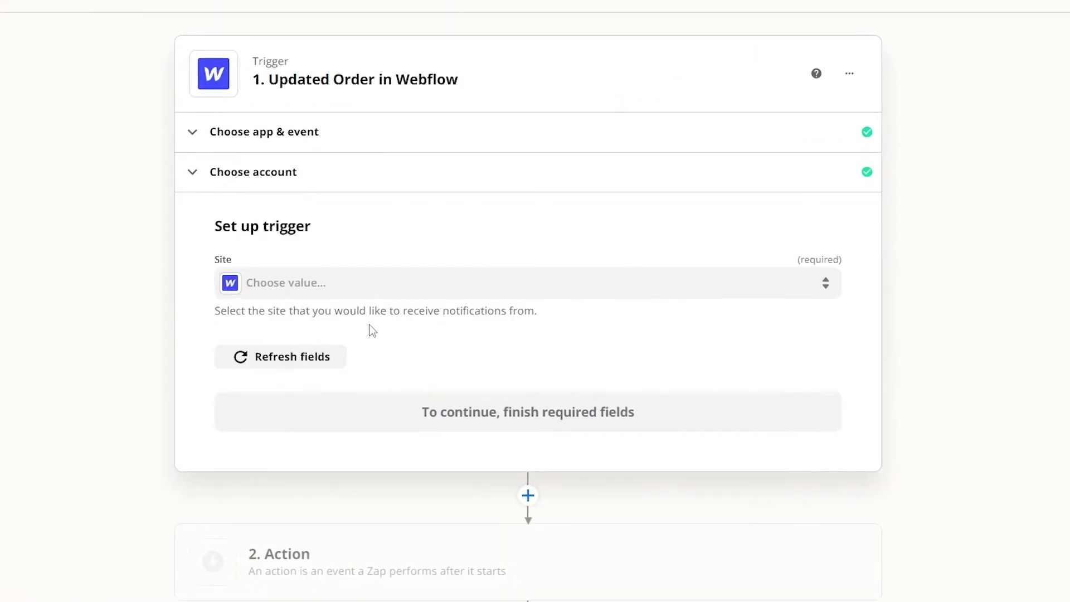
- Check the Site and Custom choices of the Updated Order trigger's Site field, refresh the fields and check the site choices again
{"action": "left_click", "coordinate": [329, 298]}
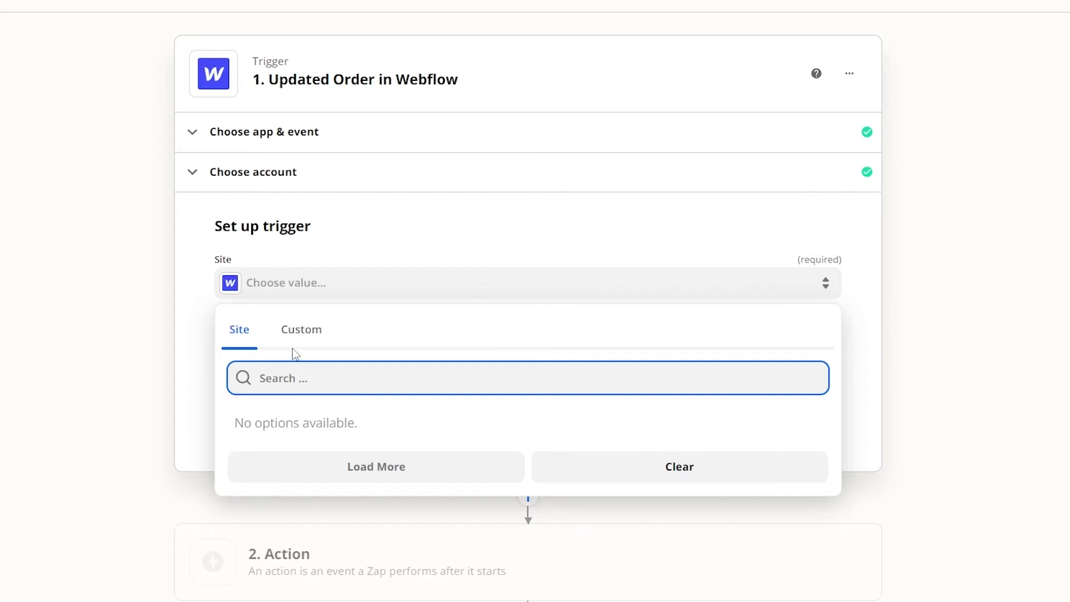
{"action": "left_click", "coordinate": [302, 332]}
{"action": "left_click_drag", "start_coordinate": [289, 362], "coordinate": [224, 292]}
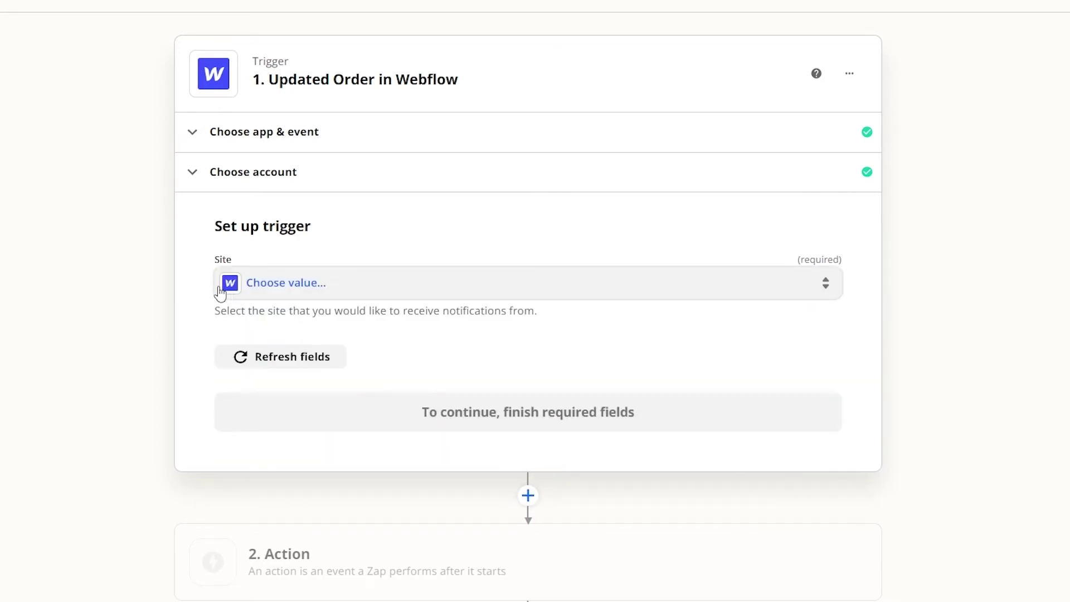
{"action": "left_click", "coordinate": [326, 367]}
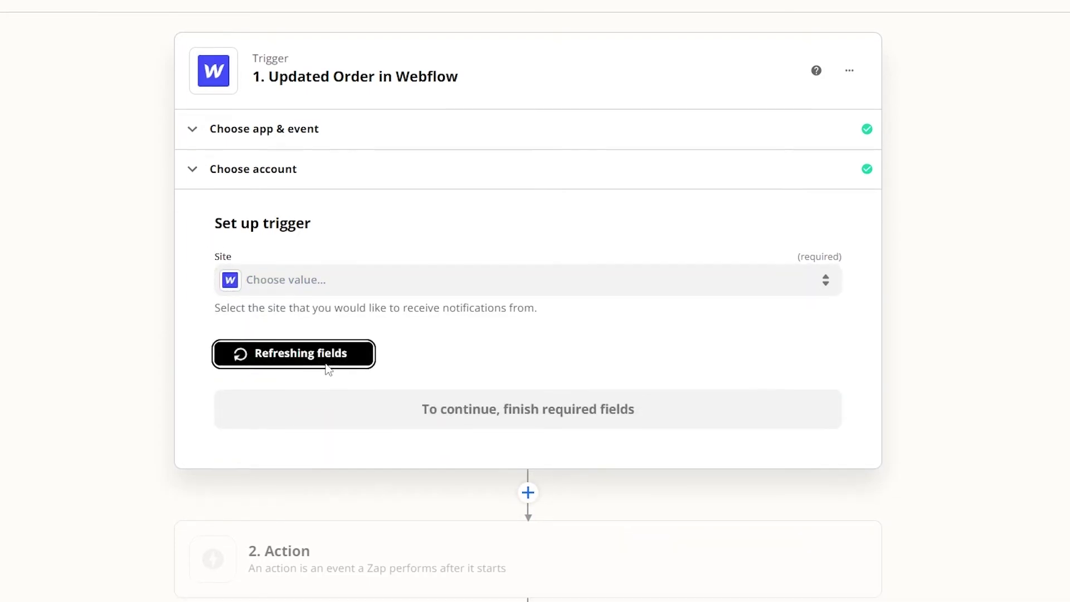
{"action": "left_click", "coordinate": [311, 285]}
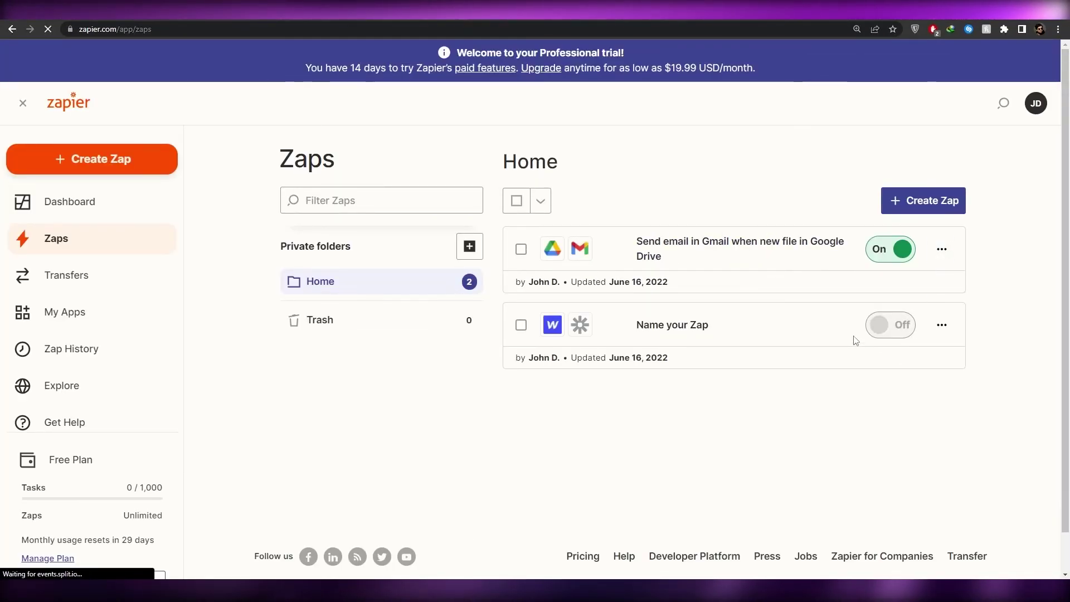
- Create a new Zap, search its trigger apps for "shop" and clear the search
{"action": "left_click", "coordinate": [123, 159]}
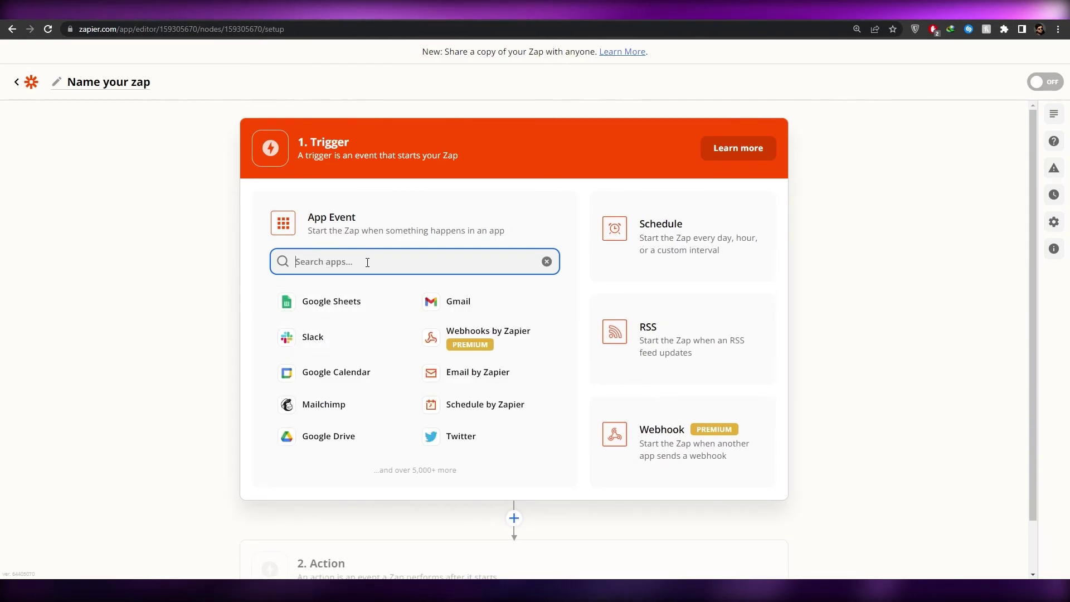
{"action": "type", "text": "shop"}
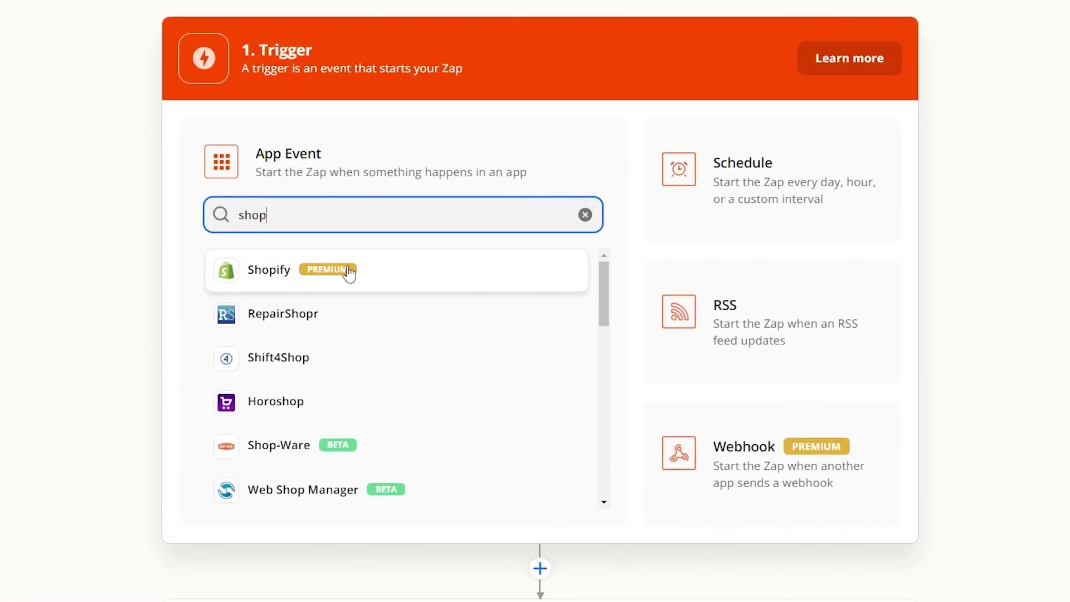
{"action": "left_click", "coordinate": [585, 215]}
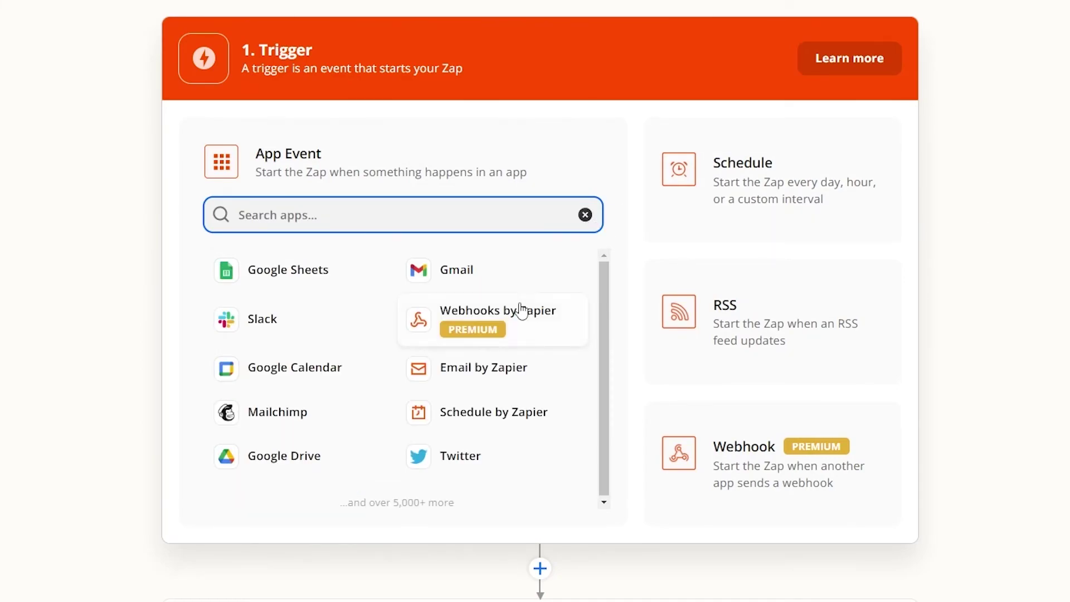